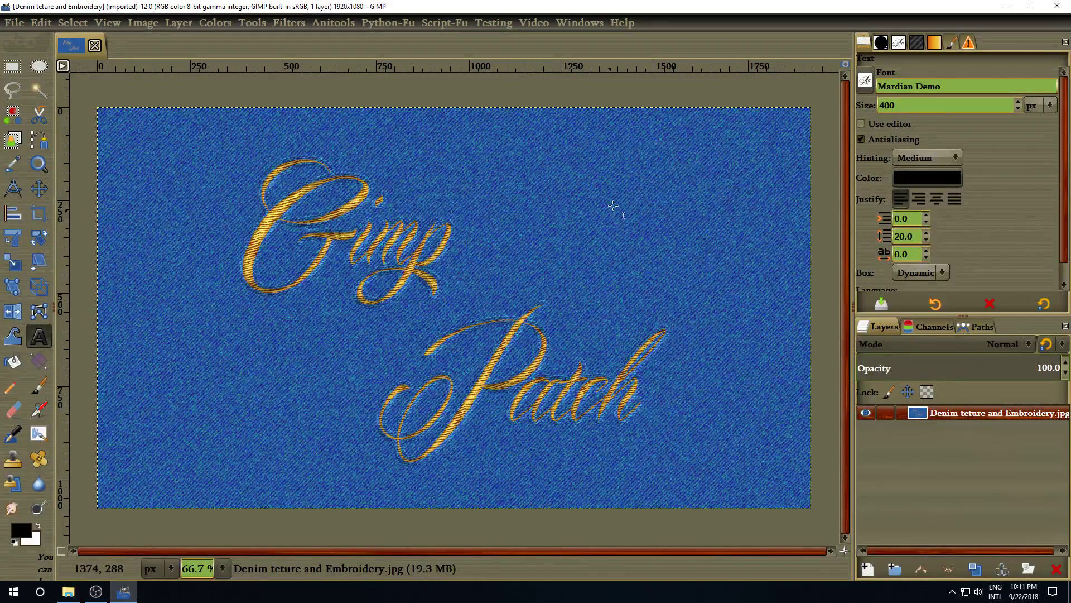
Close the open denim image and create a new 1920 × 1080 px RGB image.
{"action": "left_click", "coordinate": [95, 45]}
{"action": "left_click", "coordinate": [14, 23]}
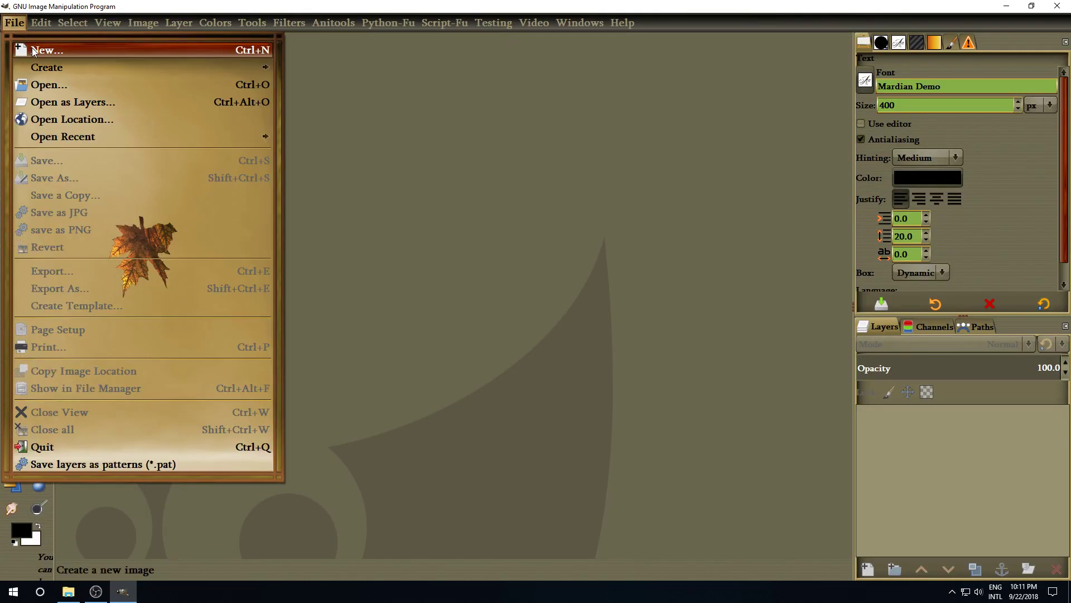
{"action": "left_click", "coordinate": [34, 47]}
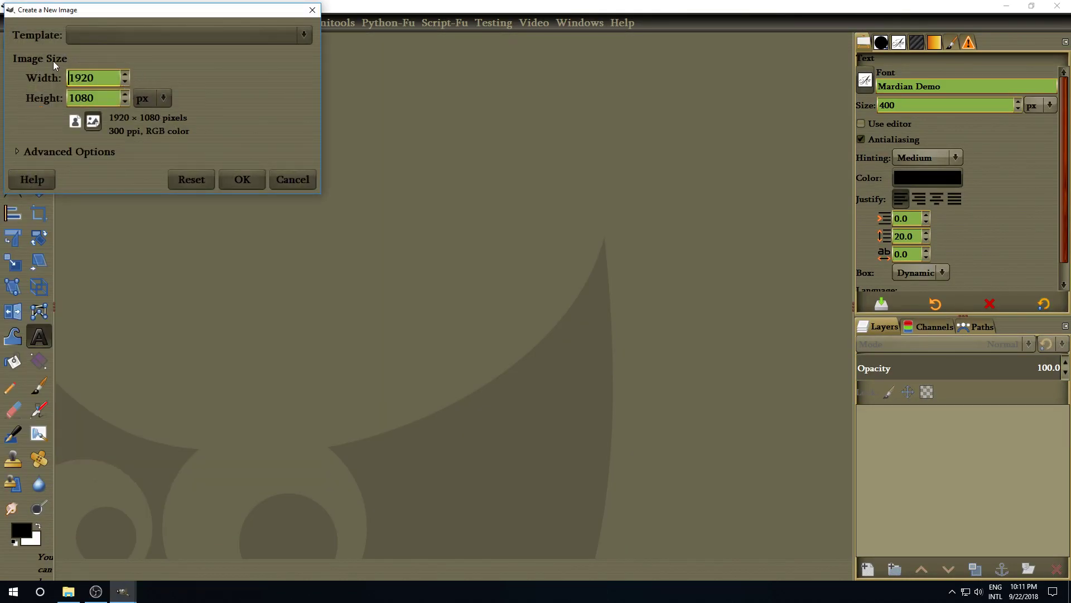
{"action": "left_click", "coordinate": [240, 179]}
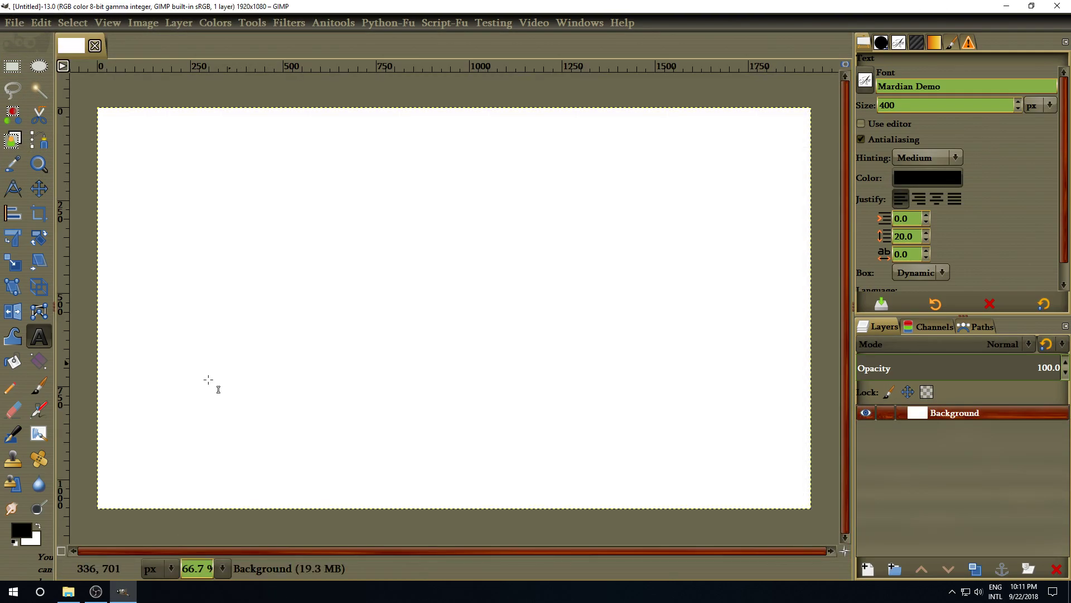
Set the foreground color to blue 3370ac and fill the Background layer with it.
{"action": "left_click", "coordinate": [22, 530]}
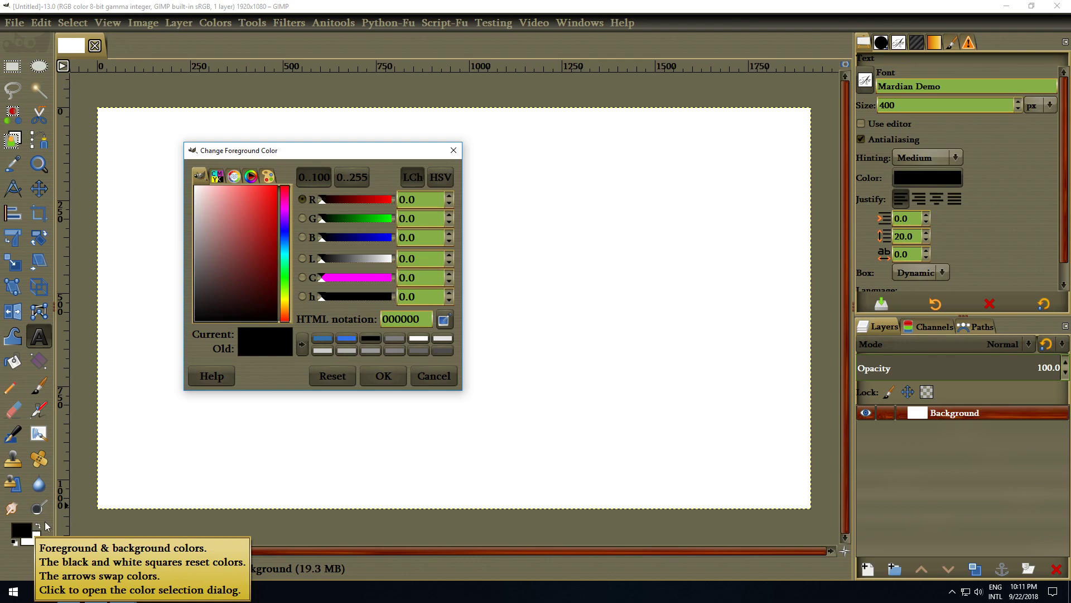
{"action": "left_click", "coordinate": [322, 338]}
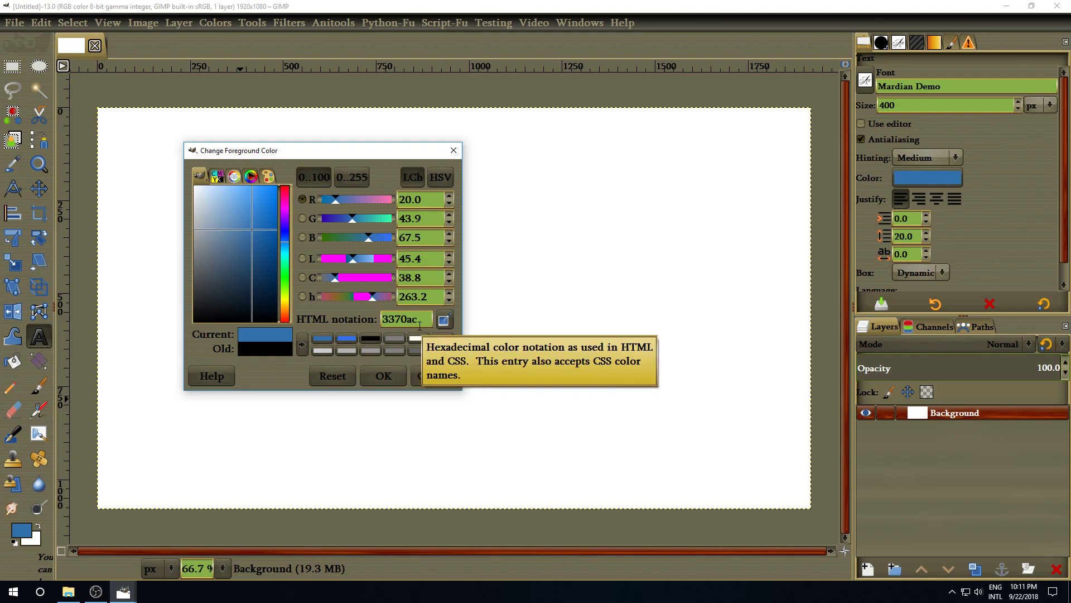
{"action": "left_click", "coordinate": [384, 376]}
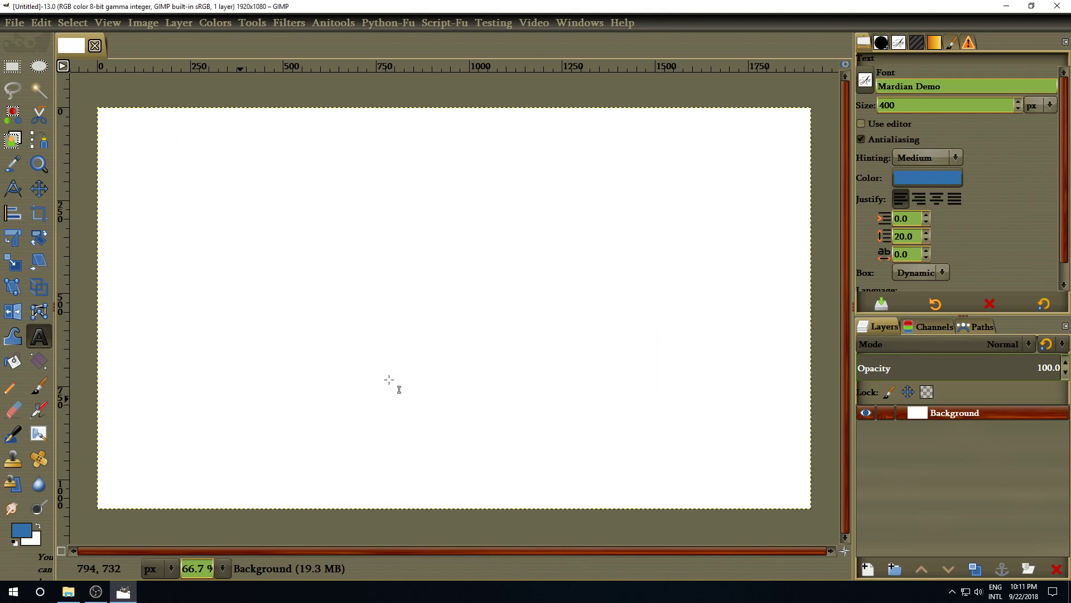
{"action": "left_click_drag", "start_coordinate": [23, 533], "coordinate": [399, 275]}
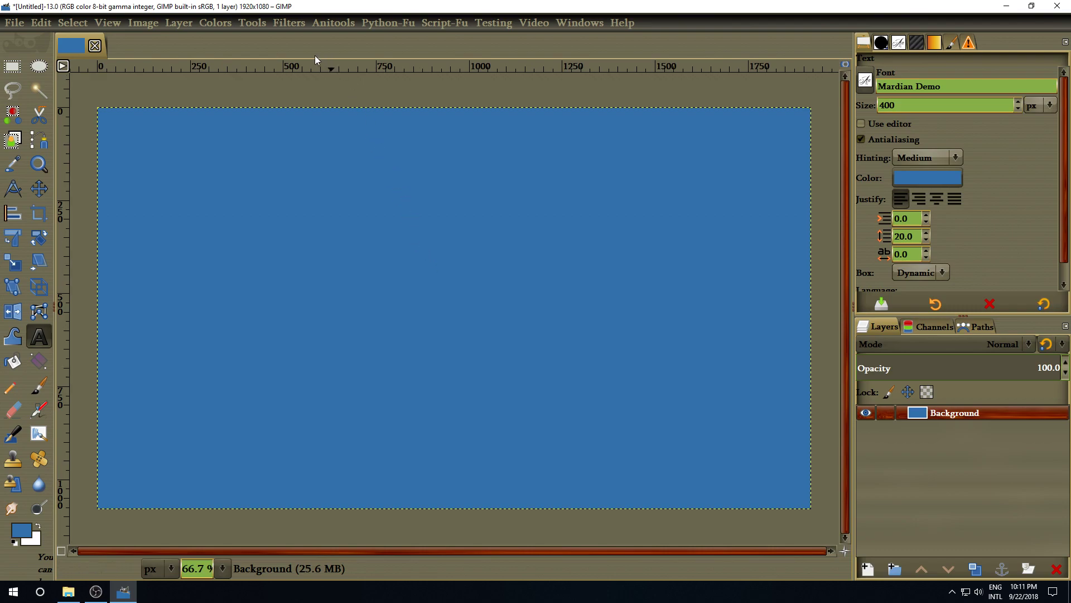
Apply RGB Noise to the Background layer with Red 0.4, Green 0.7 and Blue 0.6.
{"action": "left_click", "coordinate": [293, 22]}
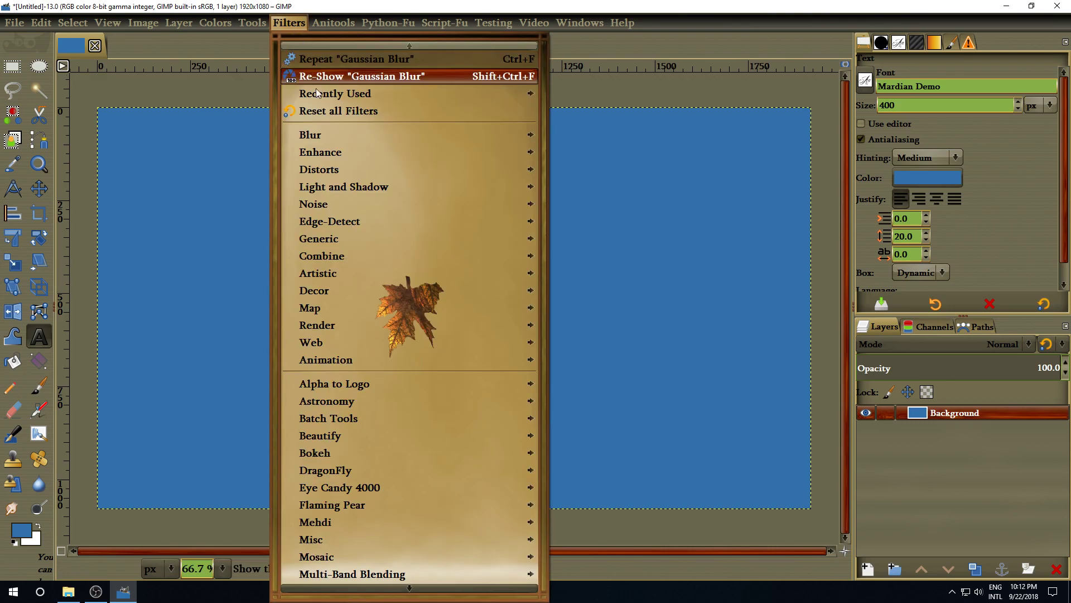
{"action": "mouse_move", "coordinate": [343, 202]}
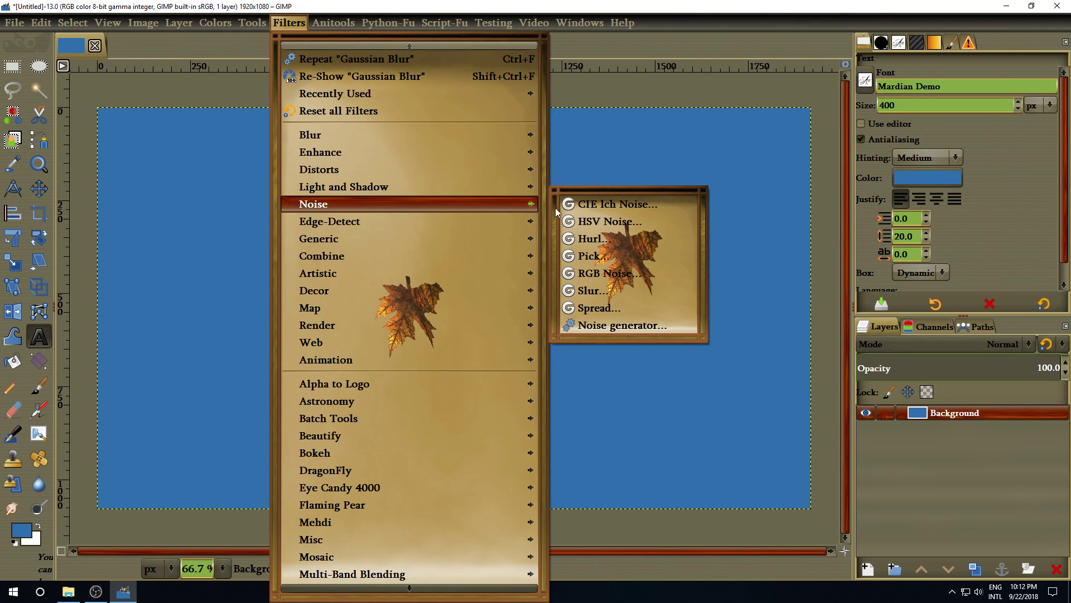
{"action": "left_click", "coordinate": [618, 272]}
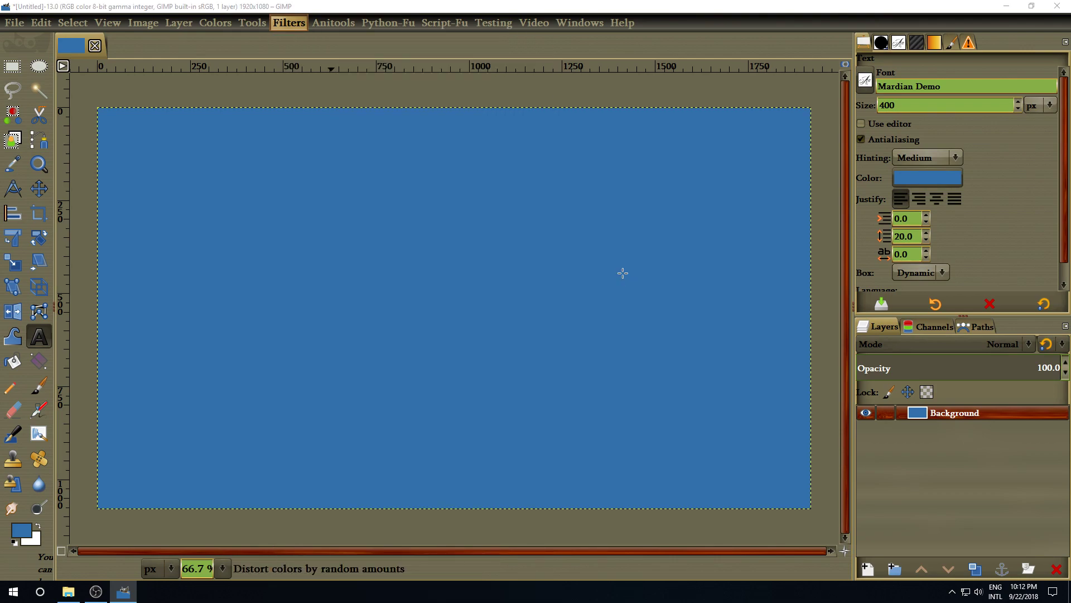
{"action": "left_click_drag", "start_coordinate": [729, 56], "coordinate": [652, 47]}
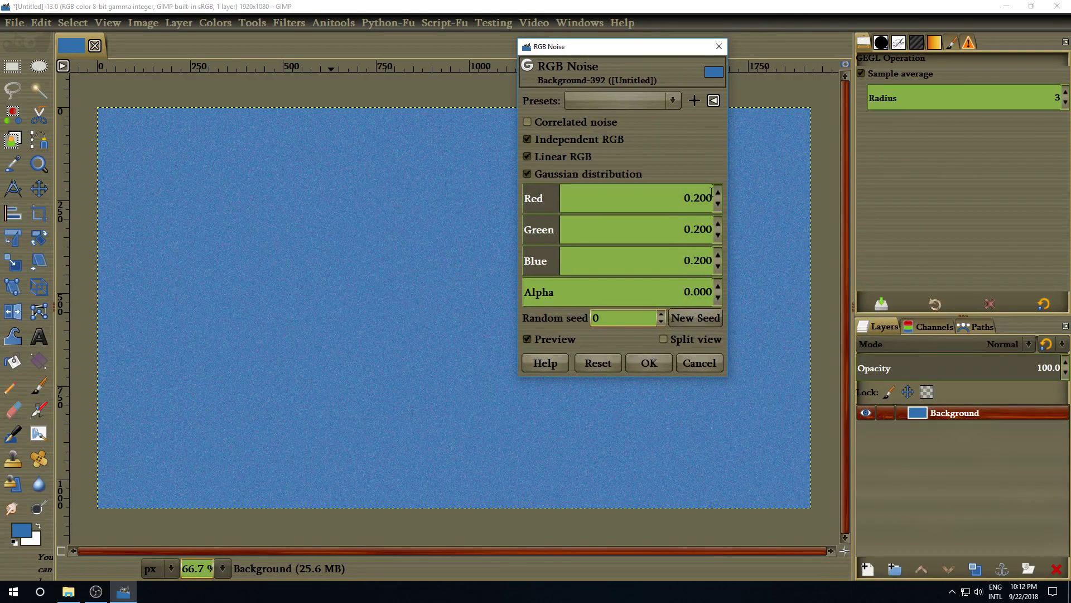
{"action": "left_click", "coordinate": [679, 197]}
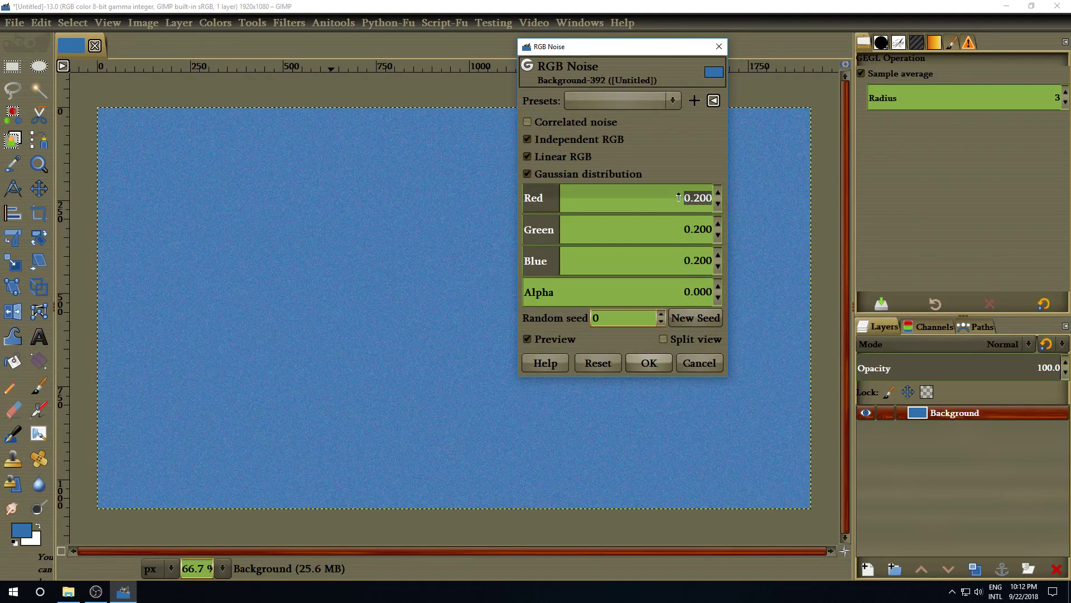
{"action": "type", "text": "0.4"}
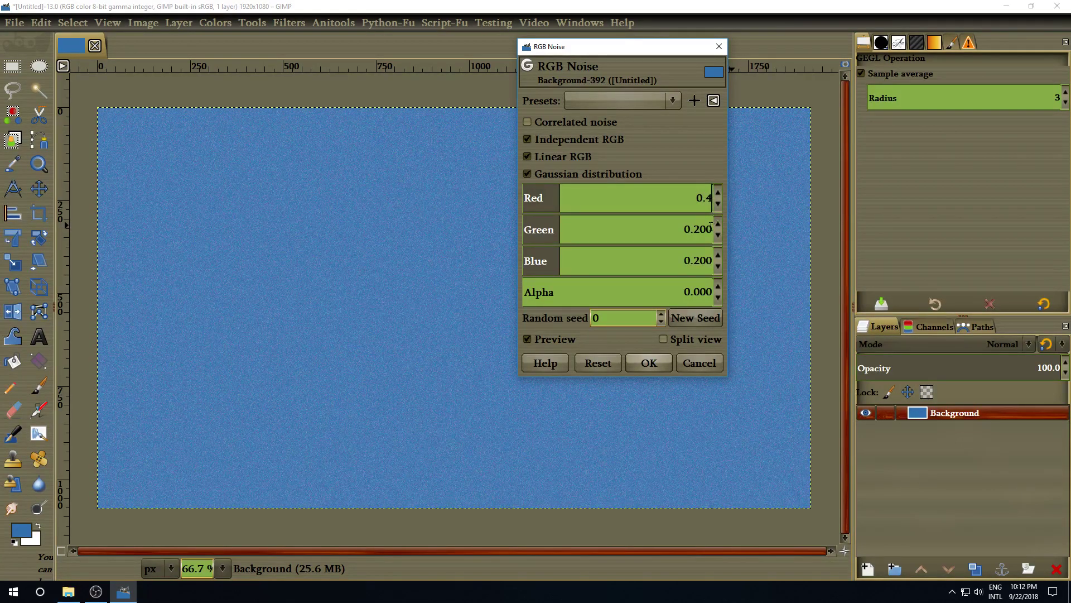
{"action": "left_click", "coordinate": [686, 226]}
{"action": "type", "text": "0.7"}
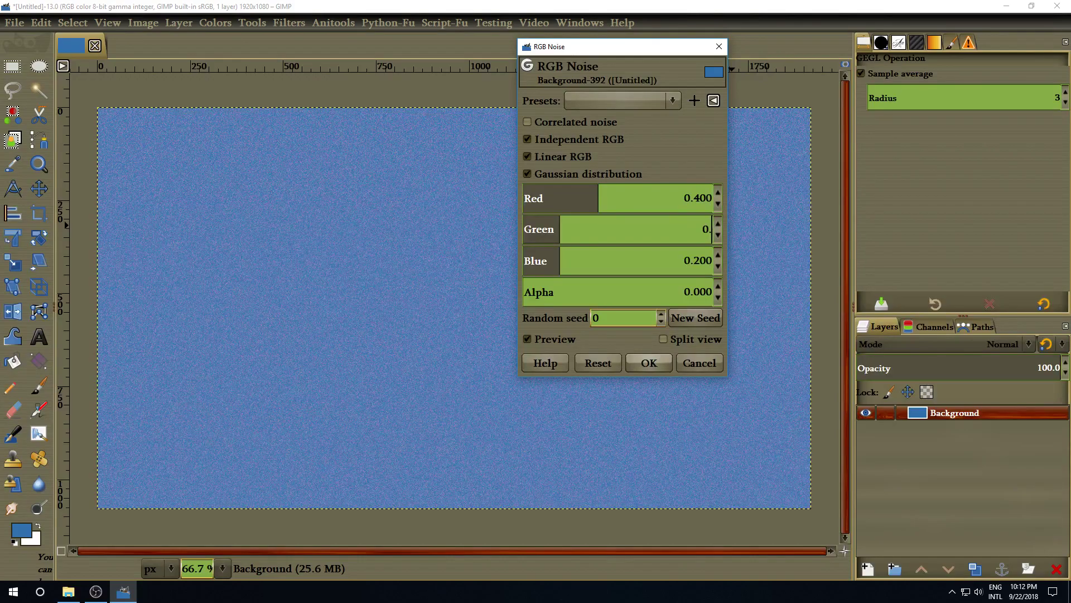
{"action": "left_click", "coordinate": [660, 257]}
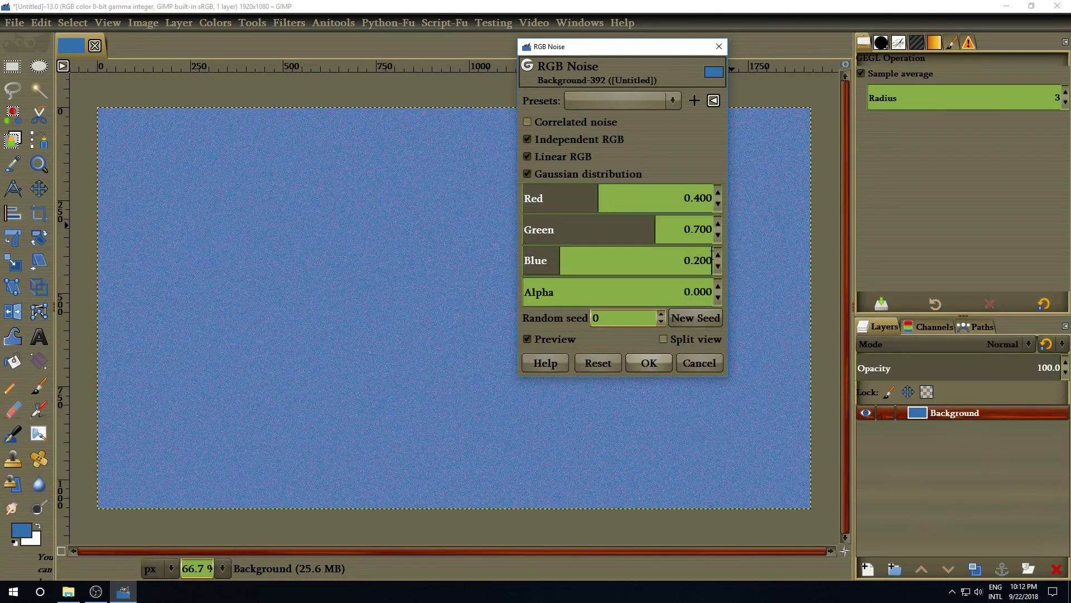
{"action": "type", "text": "0.6"}
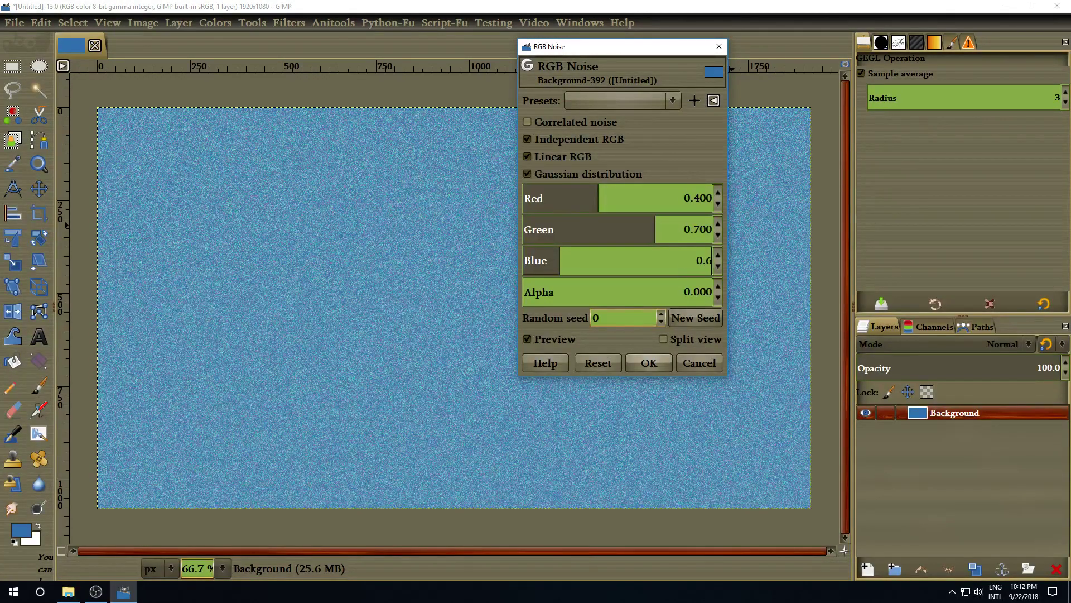
{"action": "key", "text": "Return"}
{"action": "left_click", "coordinate": [651, 362]}
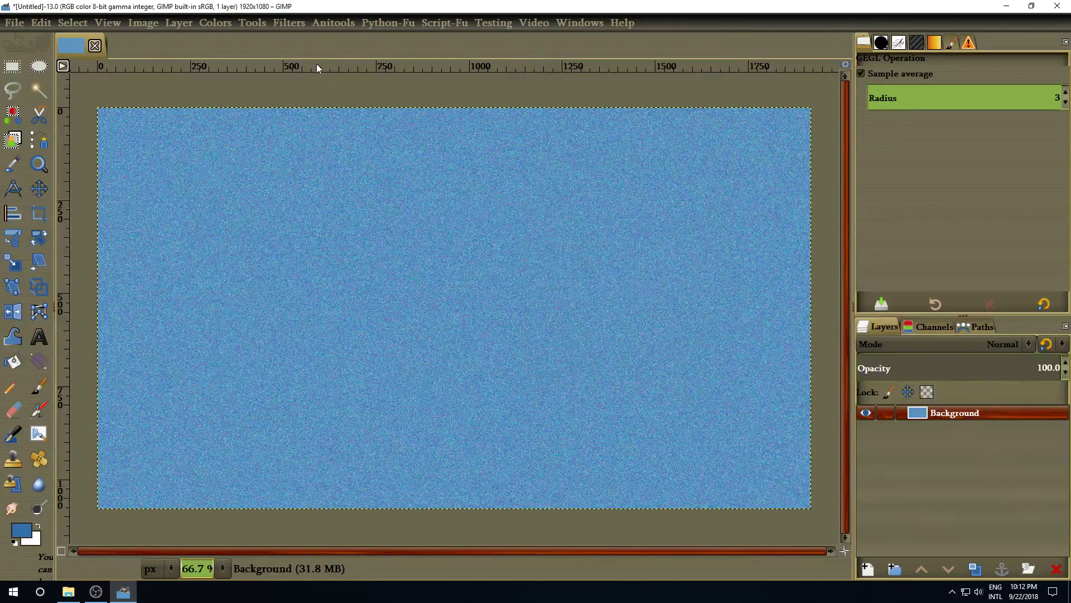
Apply a Gaussian Blur to the Background layer with Size X and Size Y at 0.80.
{"action": "left_click", "coordinate": [286, 23]}
{"action": "mouse_move", "coordinate": [316, 93]}
{"action": "mouse_move", "coordinate": [311, 142]}
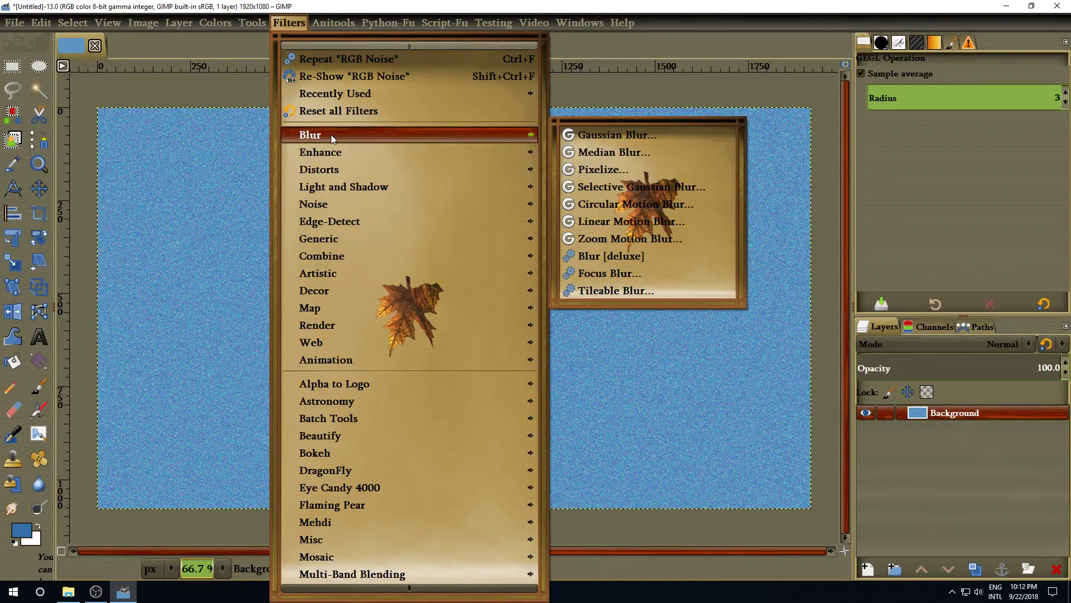
{"action": "left_click", "coordinate": [617, 139]}
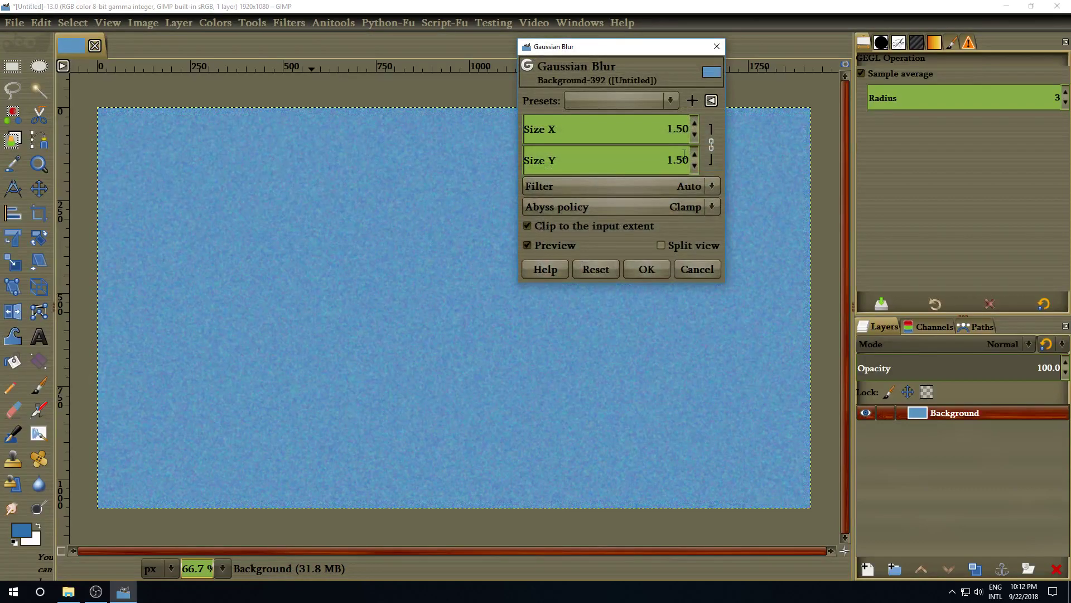
{"action": "double_click", "coordinate": [687, 128]}
{"action": "type", "text": "0.80"}
{"action": "key", "text": "Return"}
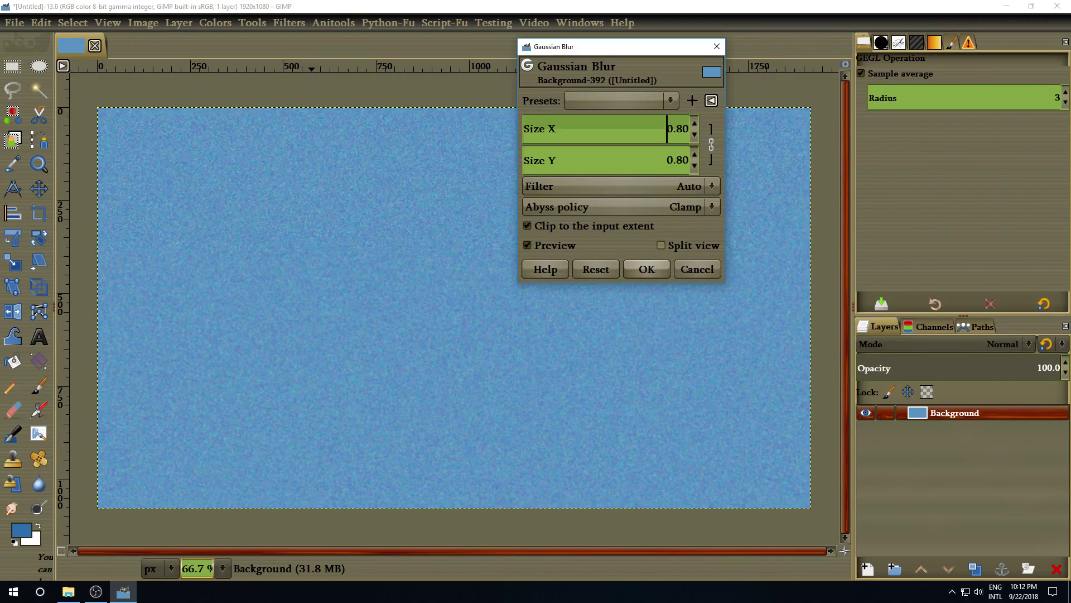
{"action": "left_click", "coordinate": [651, 268]}
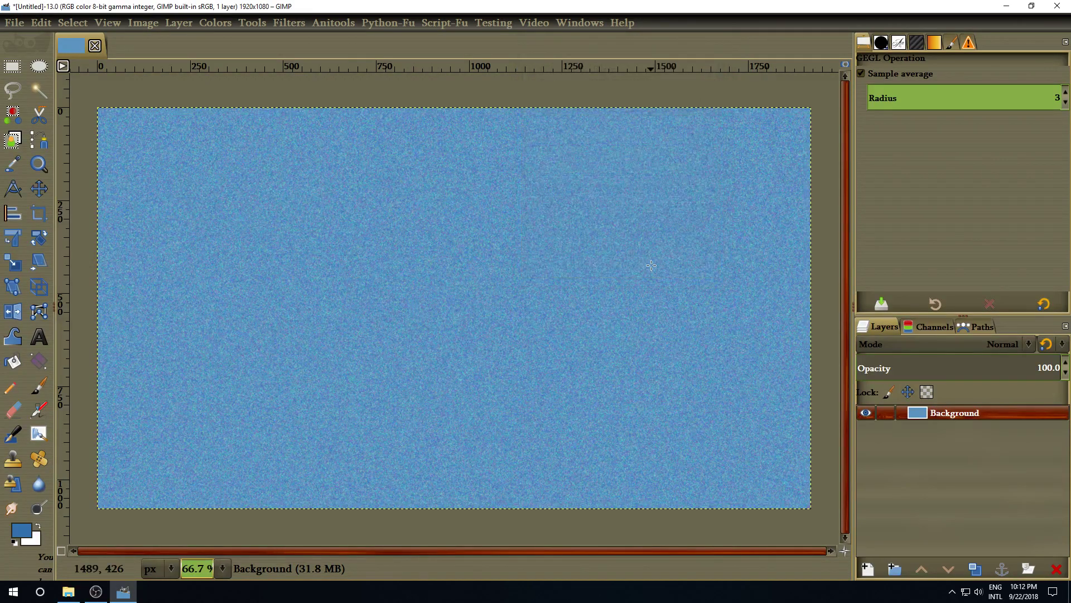
Add a transparent 1920 × 1080 px layer named "Wrinkle and Lines" above the Background layer.
{"action": "left_click", "coordinate": [867, 566]}
{"action": "left_click", "coordinate": [837, 277]}
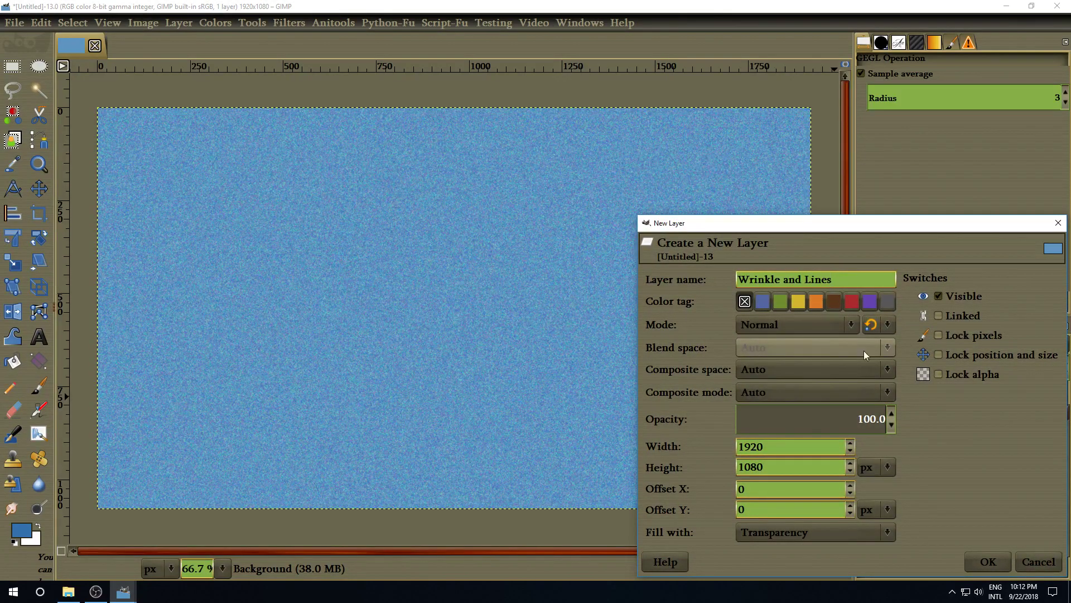
{"action": "left_click", "coordinate": [986, 562]}
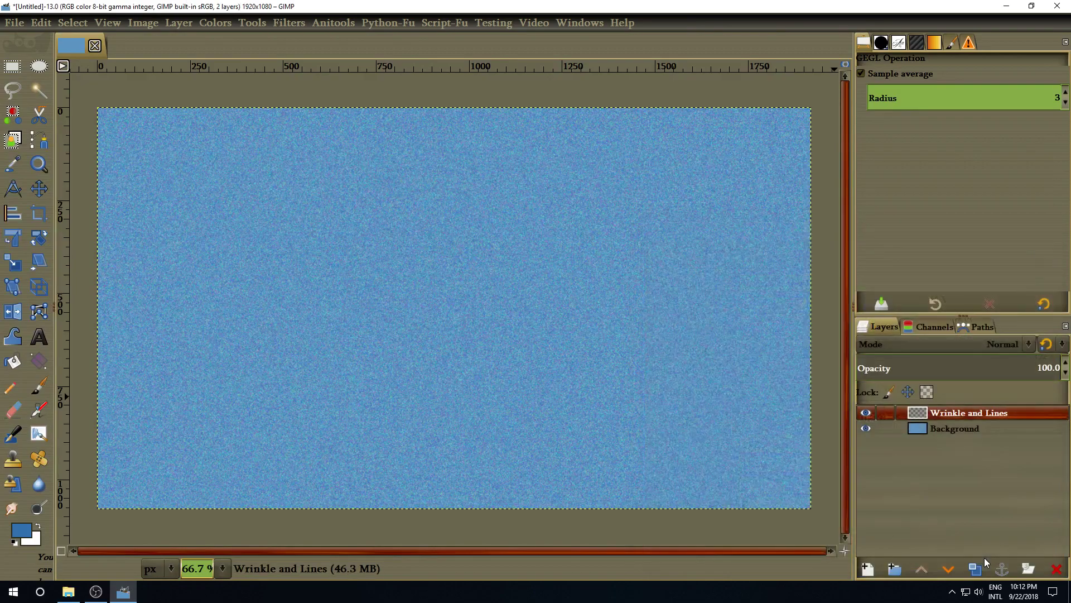
Fill the Wrinkle and Lines layer with the Wrinkle paper 1.jpg pattern, followed by the Scanline 1 pattern.
{"action": "left_click", "coordinate": [916, 44]}
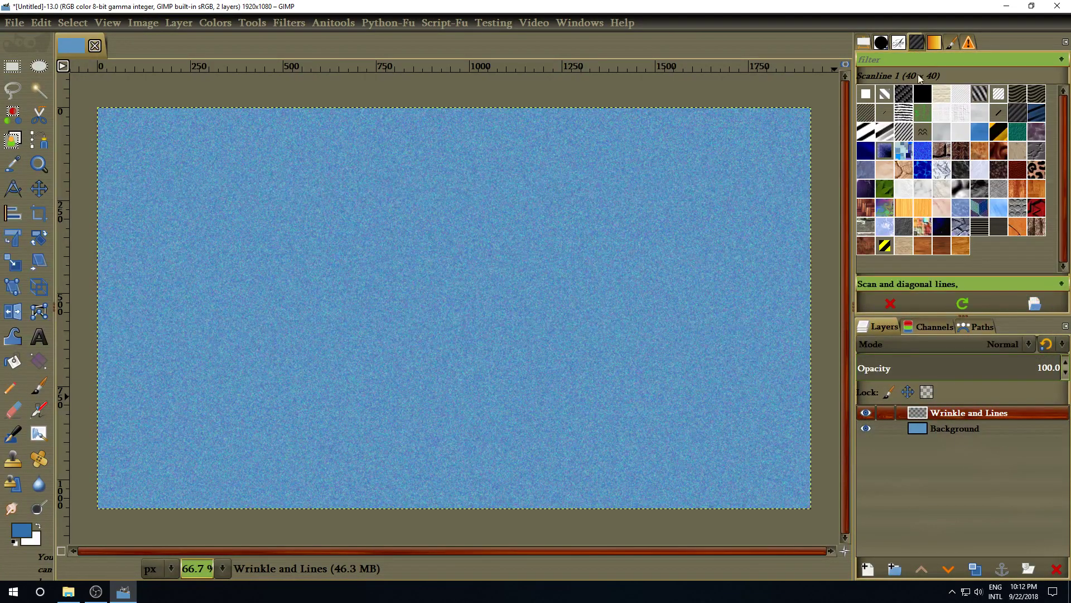
{"action": "left_click", "coordinate": [940, 132]}
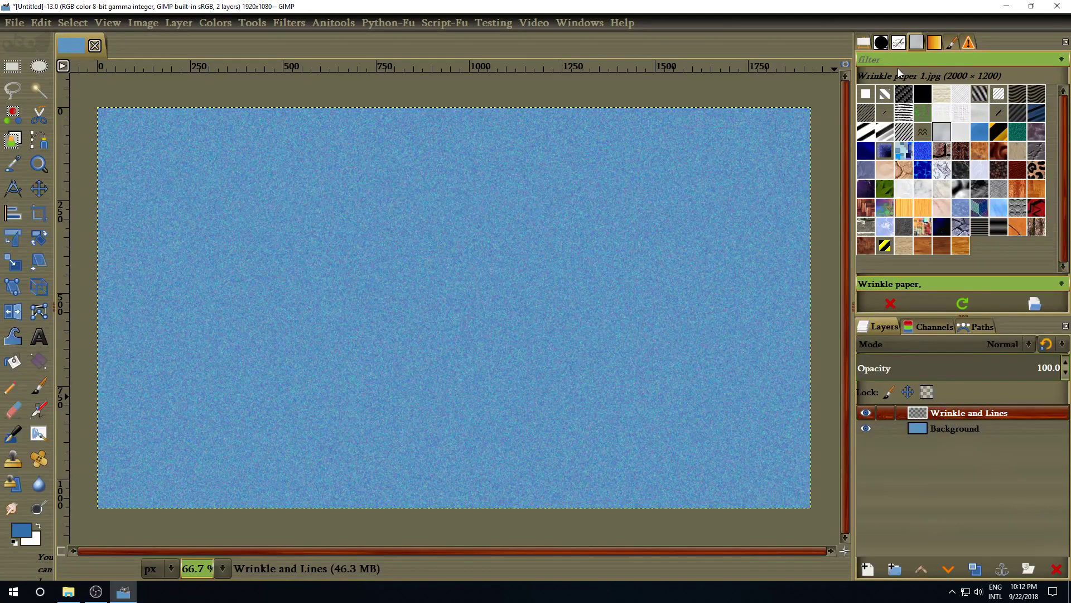
{"action": "left_click", "coordinate": [941, 138]}
{"action": "left_click_drag", "start_coordinate": [942, 138], "coordinate": [440, 296]}
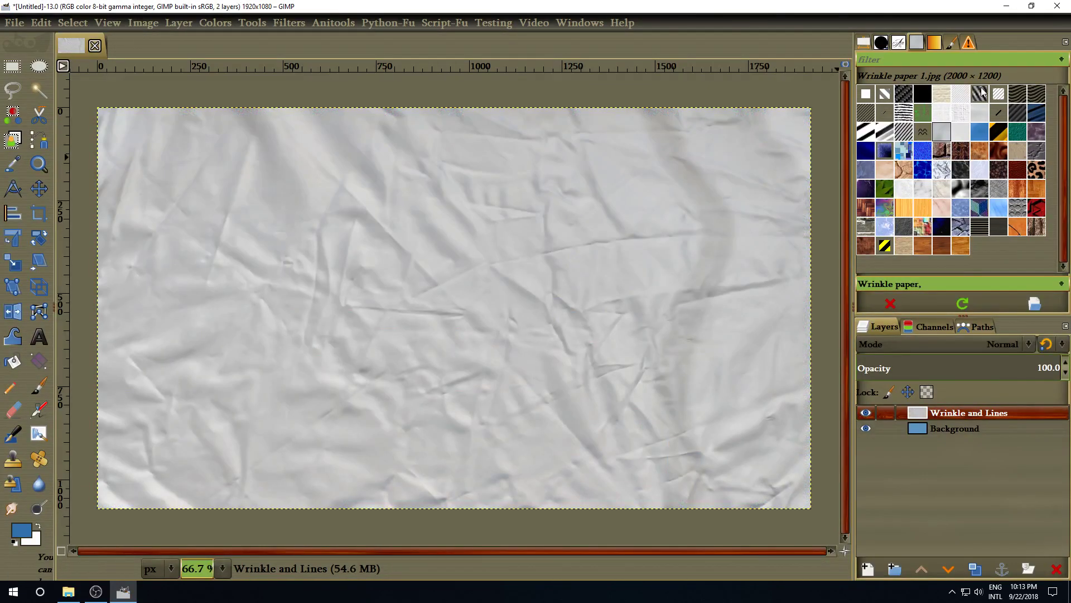
{"action": "left_click", "coordinate": [1018, 113]}
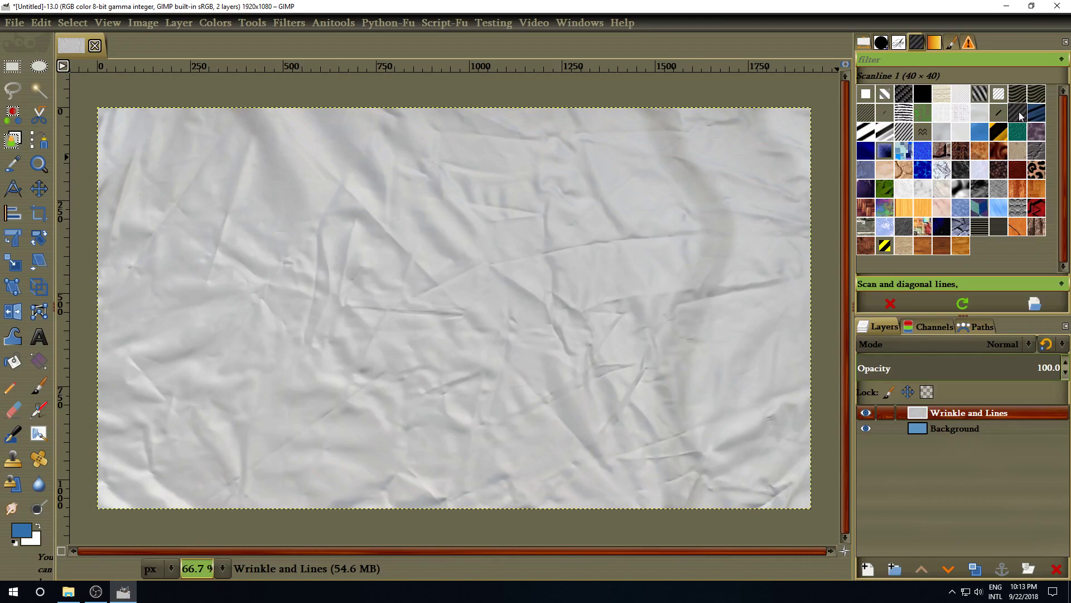
{"action": "left_click_drag", "start_coordinate": [1019, 115], "coordinate": [430, 274]}
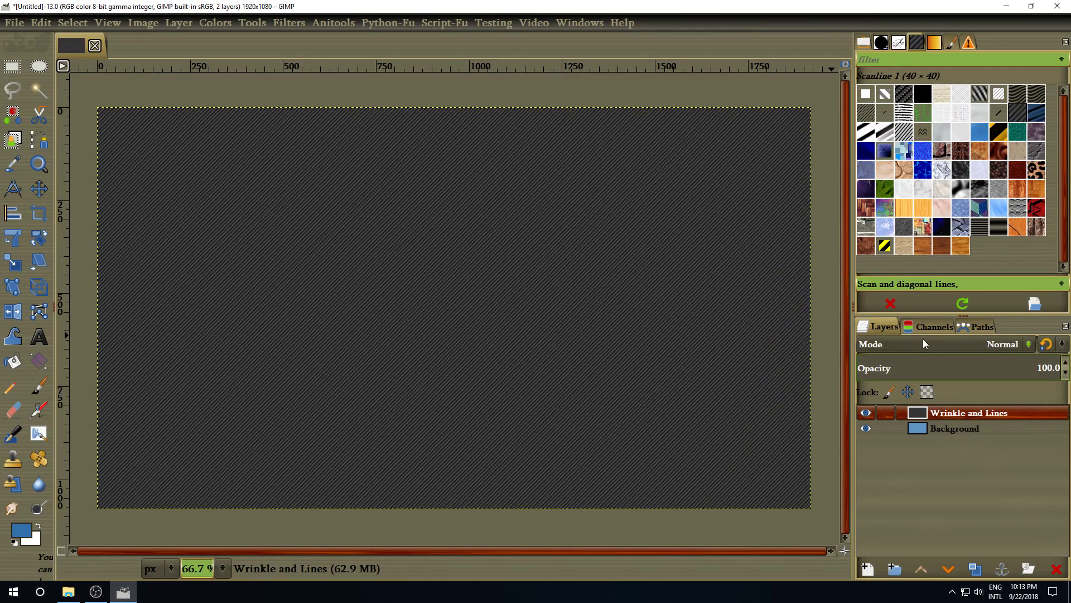
Set the Wrinkle and Lines layer's blend mode to Overlay and merge it down onto the Background layer.
{"action": "left_click", "coordinate": [952, 347]}
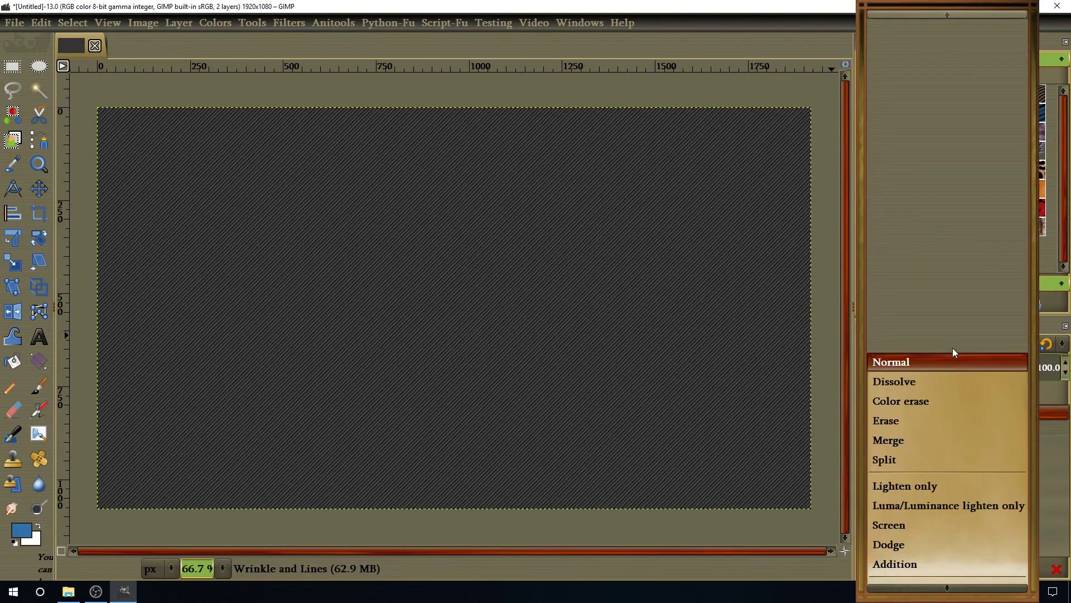
{"action": "scroll", "coordinate": [963, 433], "scroll_direction": "down", "scroll_amount": 5}
{"action": "scroll", "coordinate": [965, 446], "scroll_direction": "down", "scroll_amount": 2}
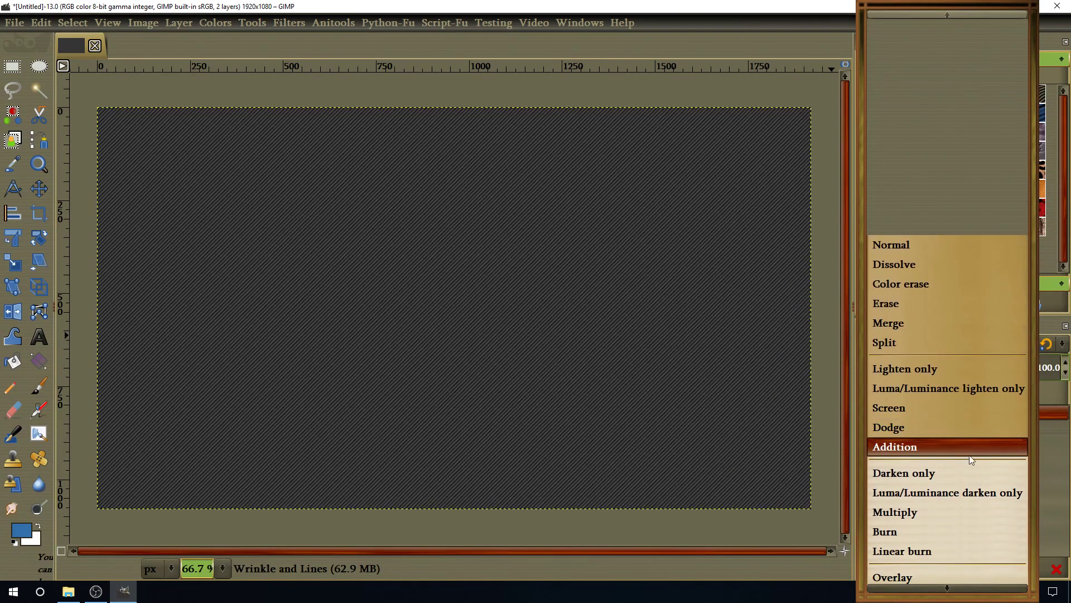
{"action": "left_click", "coordinate": [952, 573]}
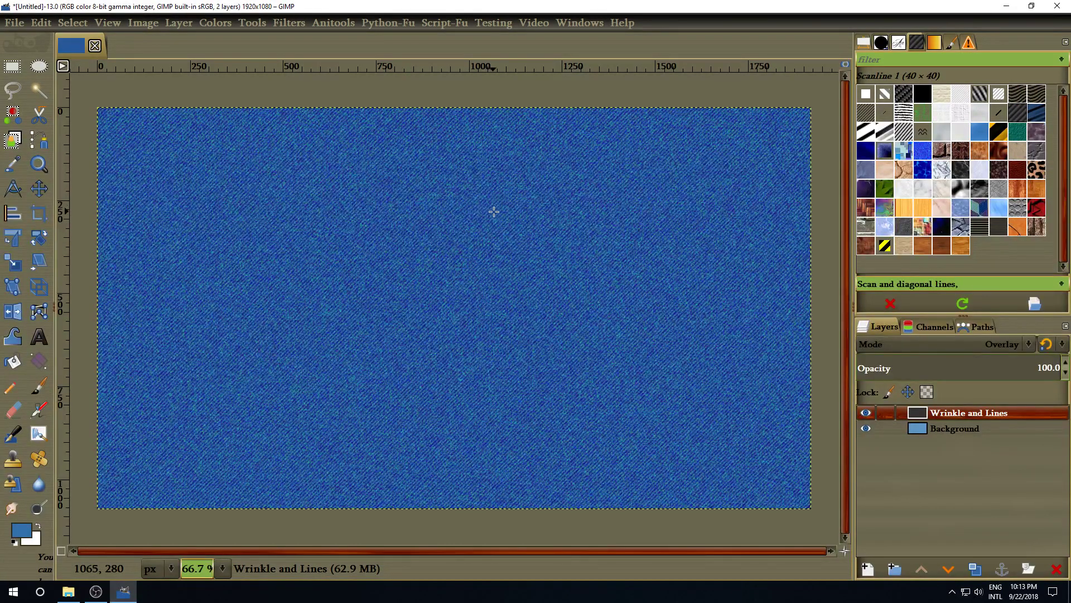
{"action": "right_click", "coordinate": [953, 411]}
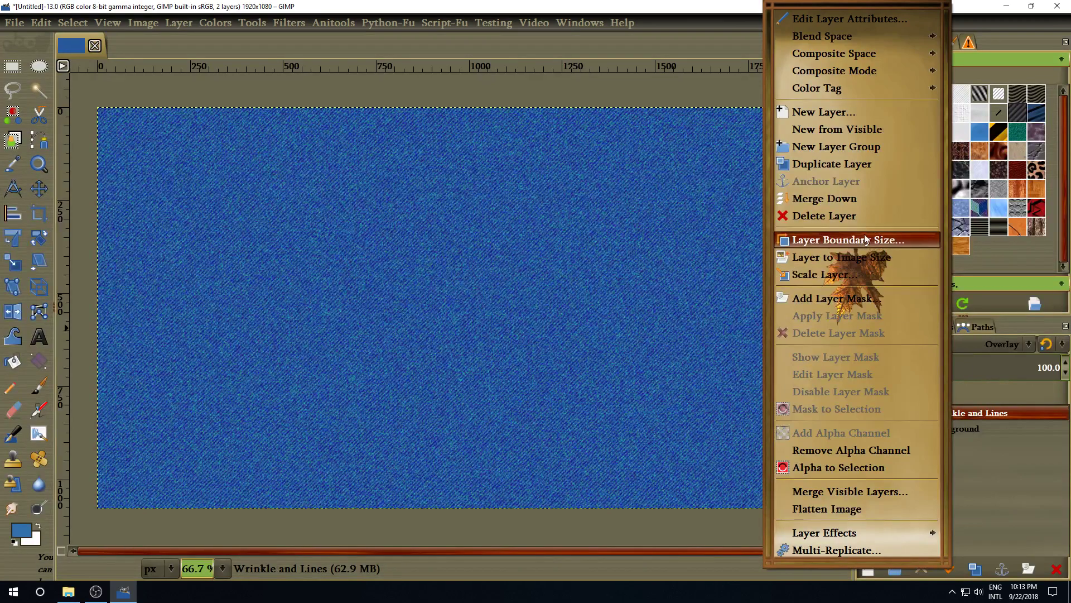
{"action": "left_click", "coordinate": [838, 202]}
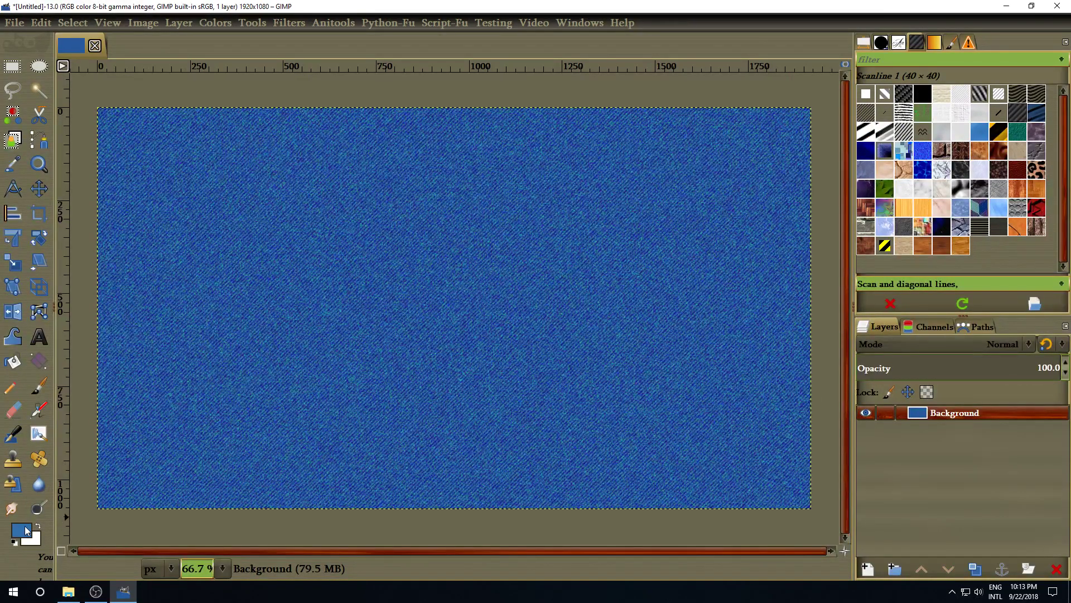
Set the foreground color to the gold HTML value db9e29.
{"action": "left_click", "coordinate": [22, 530]}
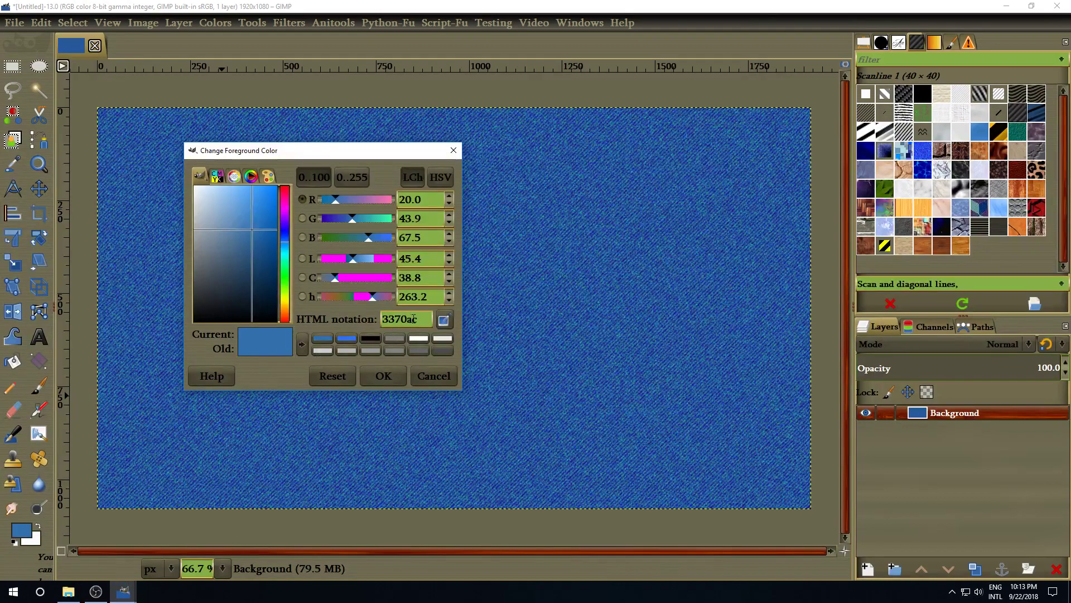
{"action": "left_click_drag", "start_coordinate": [418, 318], "coordinate": [348, 318]}
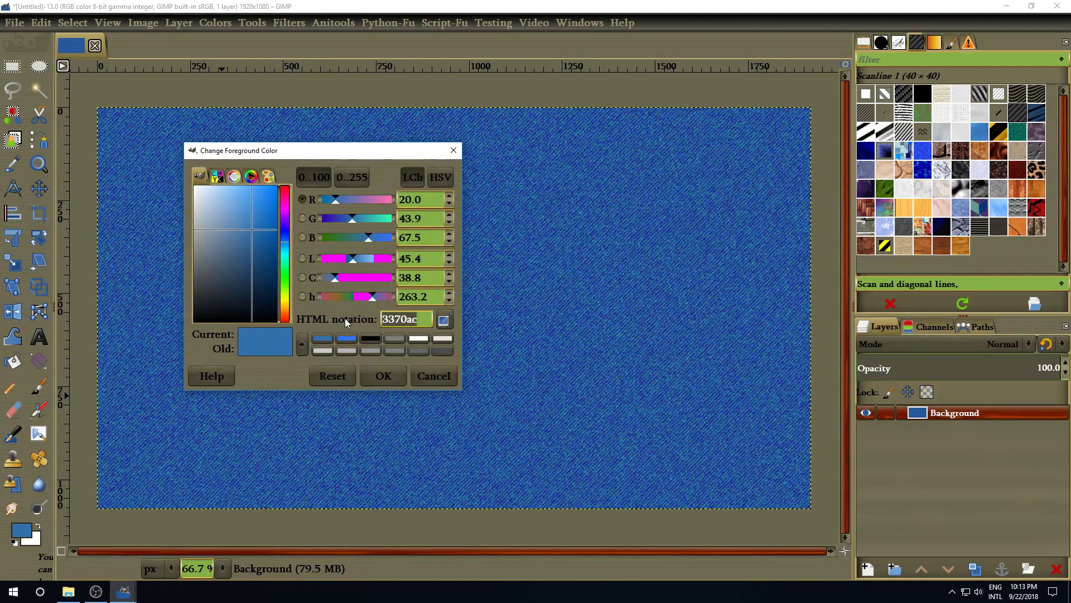
{"action": "type", "text": "db9e29"}
{"action": "left_click", "coordinate": [380, 377]}
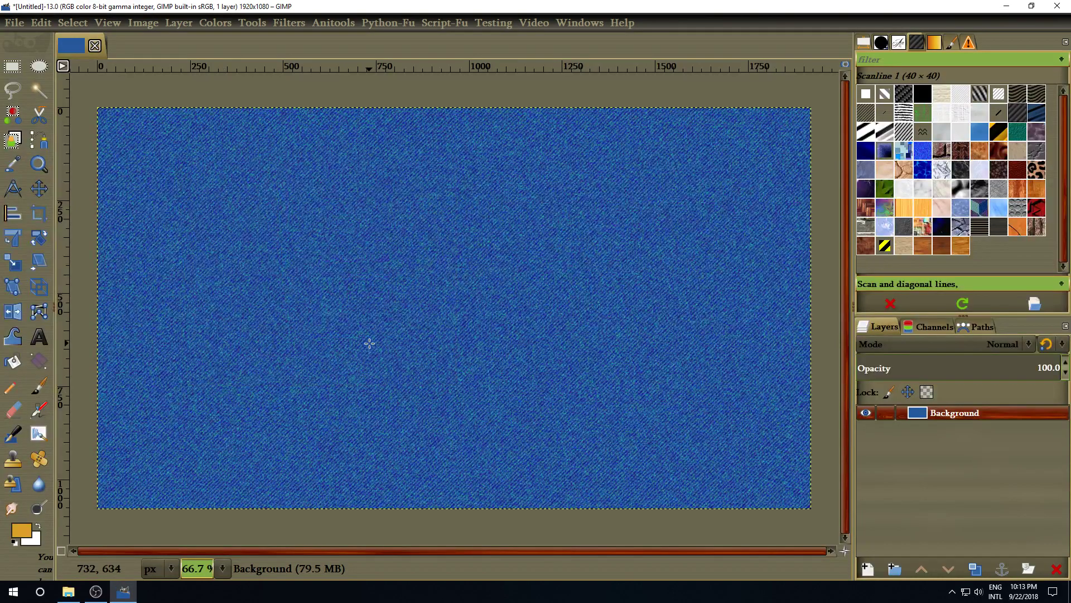
Add the gold text "Gimp" on the denim in the Mardian Demo font at 400 px.
{"action": "left_click", "coordinate": [43, 336]}
{"action": "left_click", "coordinate": [865, 43]}
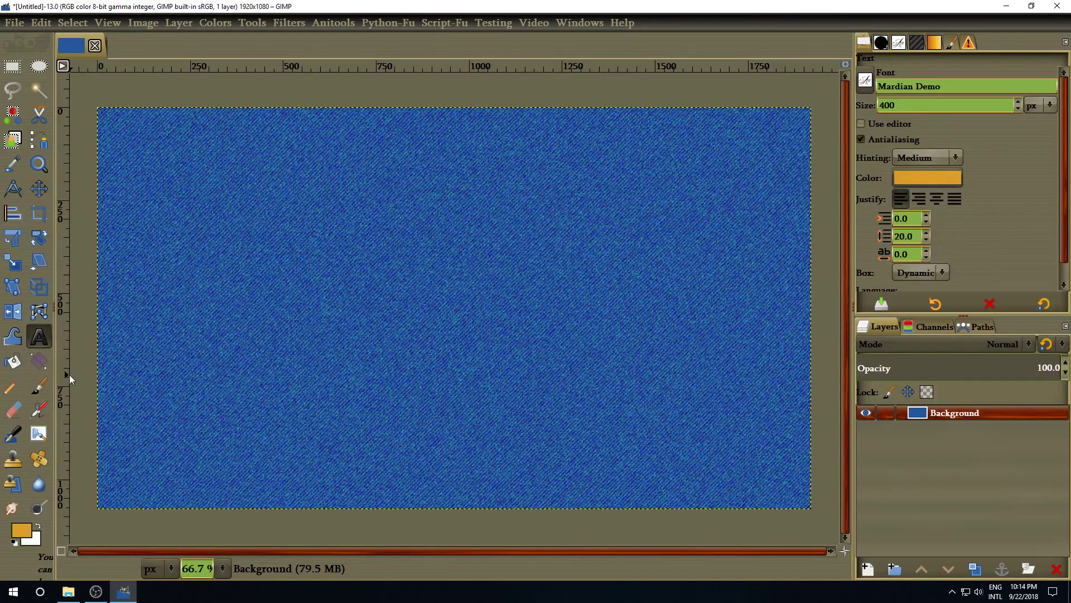
{"action": "left_click", "coordinate": [190, 247]}
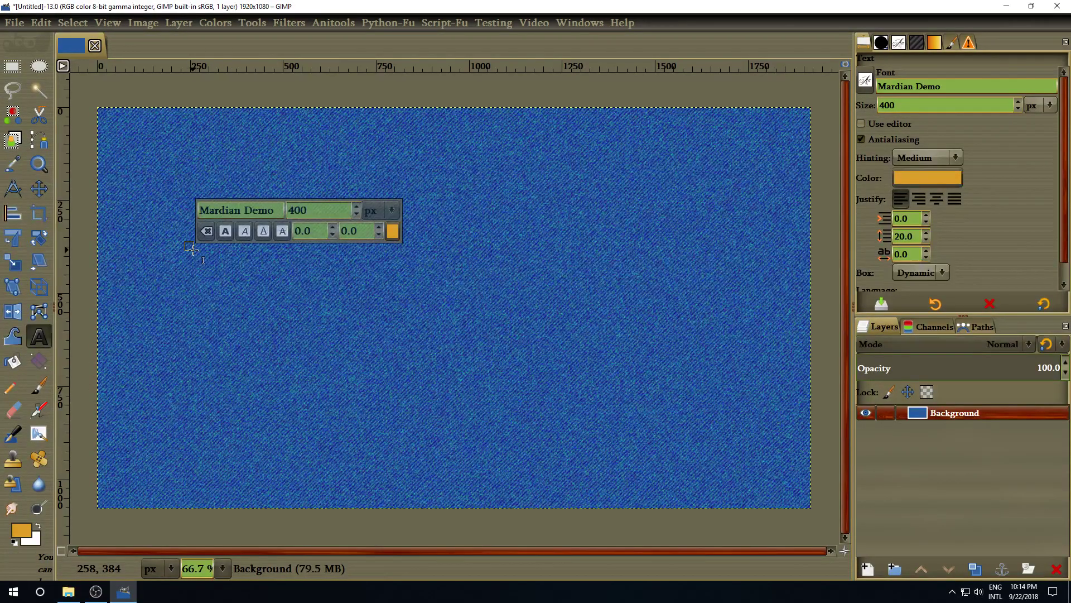
{"action": "type", "text": "G"}
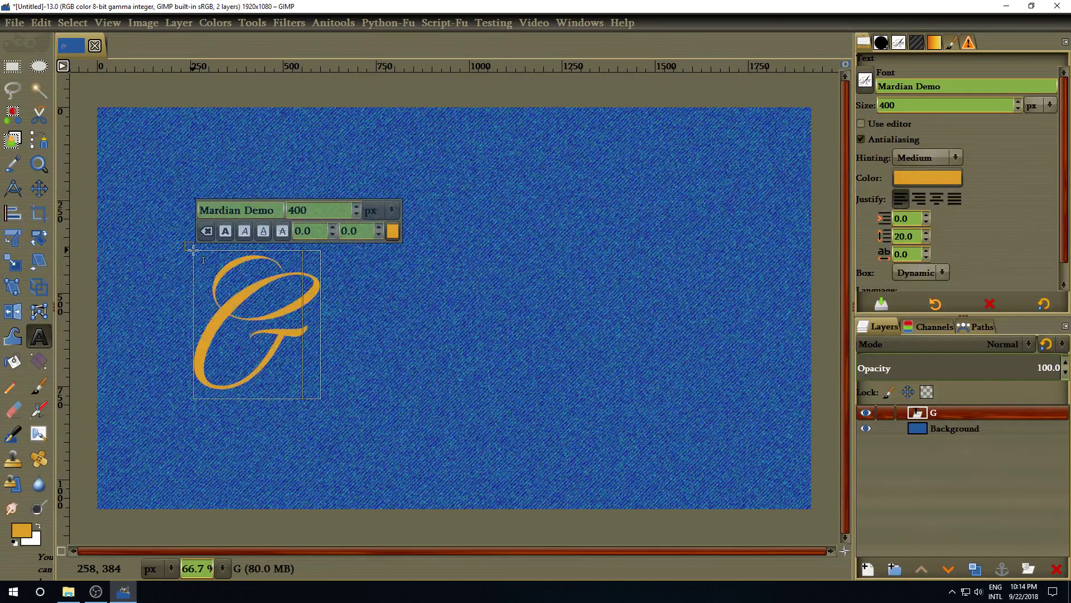
{"action": "type", "text": "im"}
{"action": "type", "text": "p"}
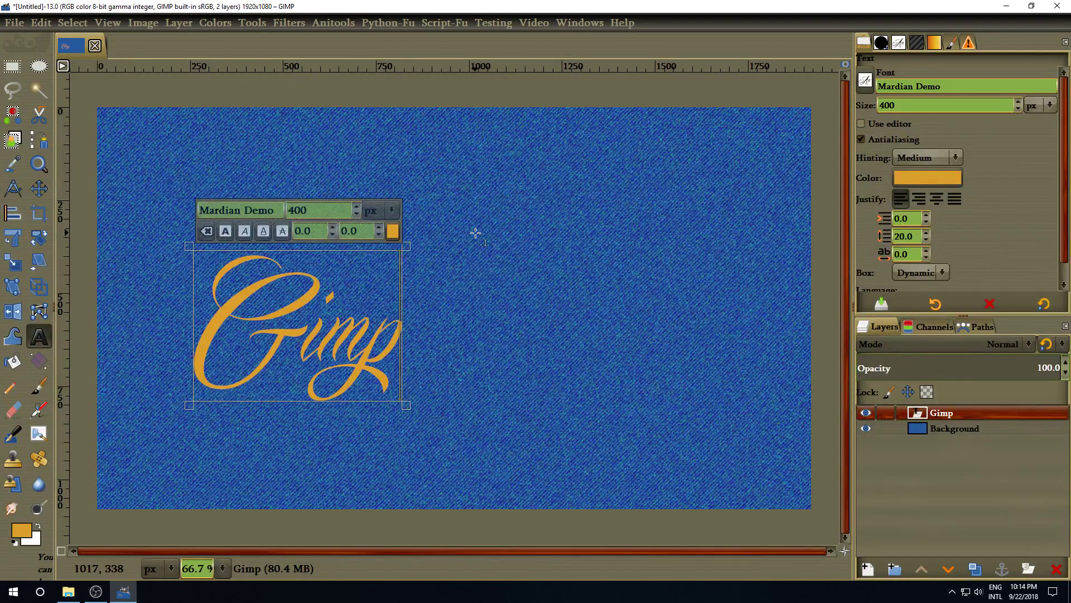
Add "Patch" as a second line of the text and indent it with spaces so it starts beneath the end of "Gimp".
{"action": "key", "text": "Return"}
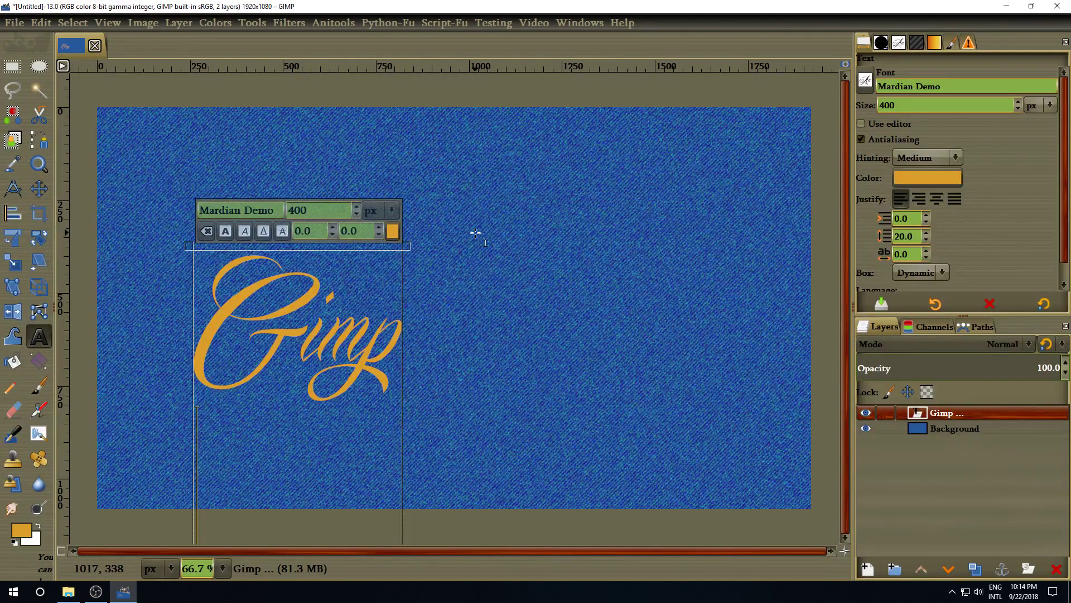
{"action": "type", "text": "P"}
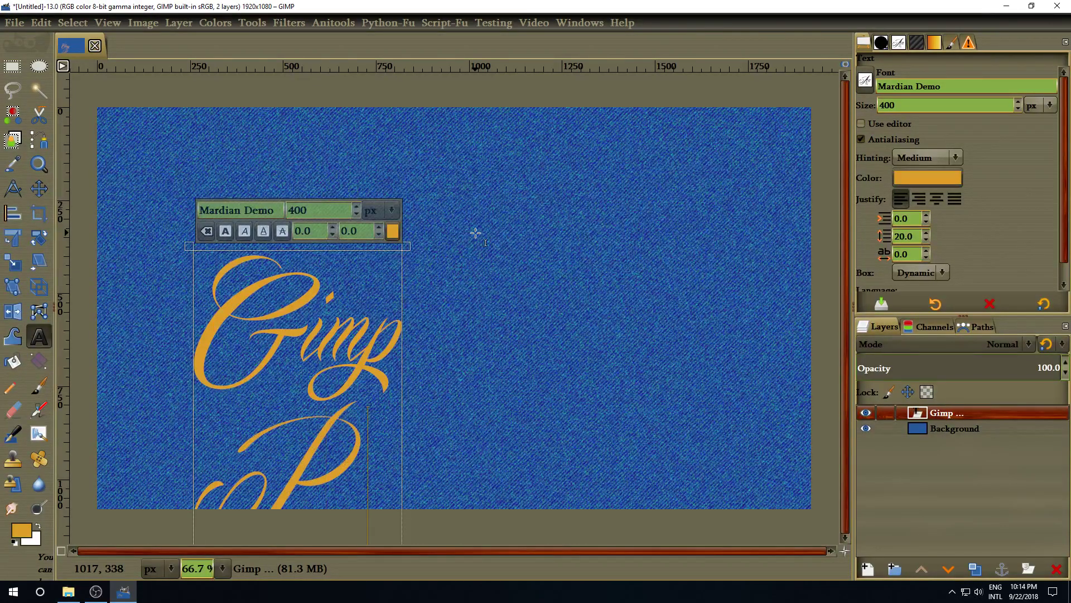
{"action": "type", "text": "ateh"}
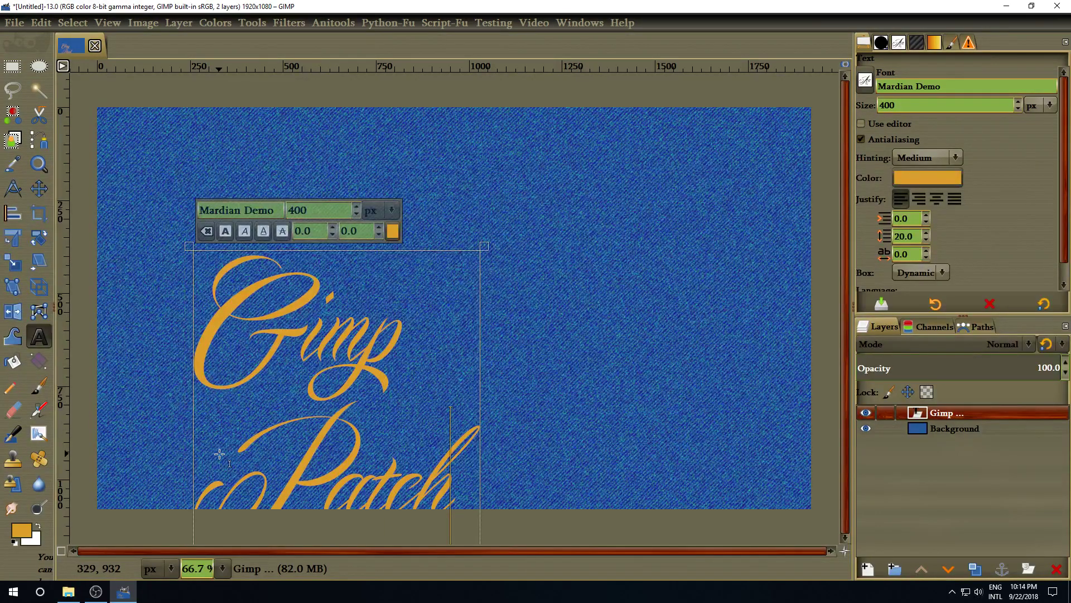
{"action": "key", "text": "Home"}
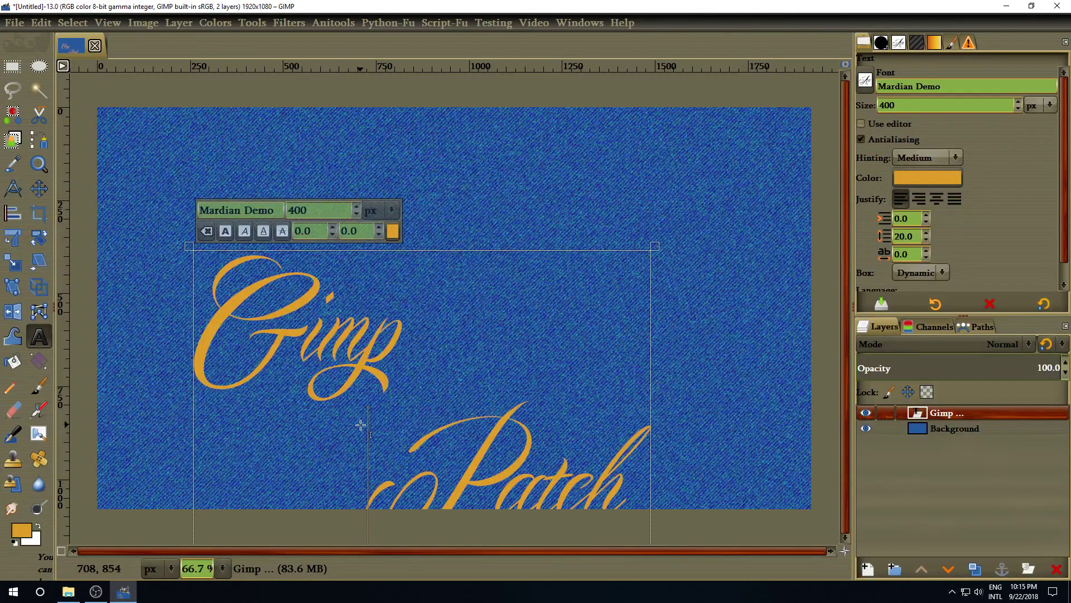
{"action": "key", "text": "BackSpace"}
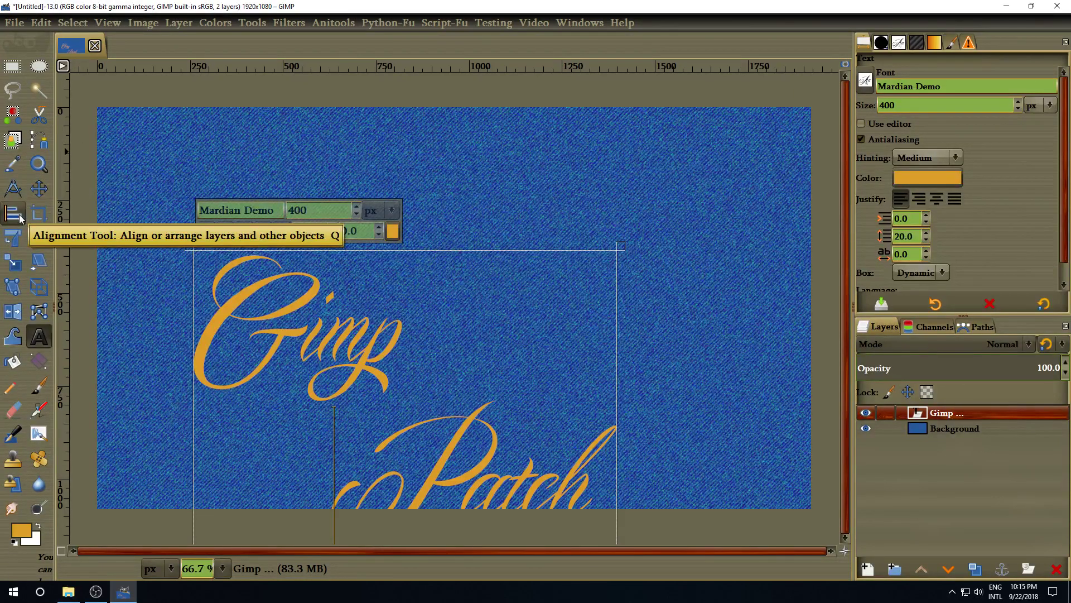
Center the Gimp Patch text layer horizontally and vertically on the canvas with the Alignment tool.
{"action": "left_click", "coordinate": [10, 220]}
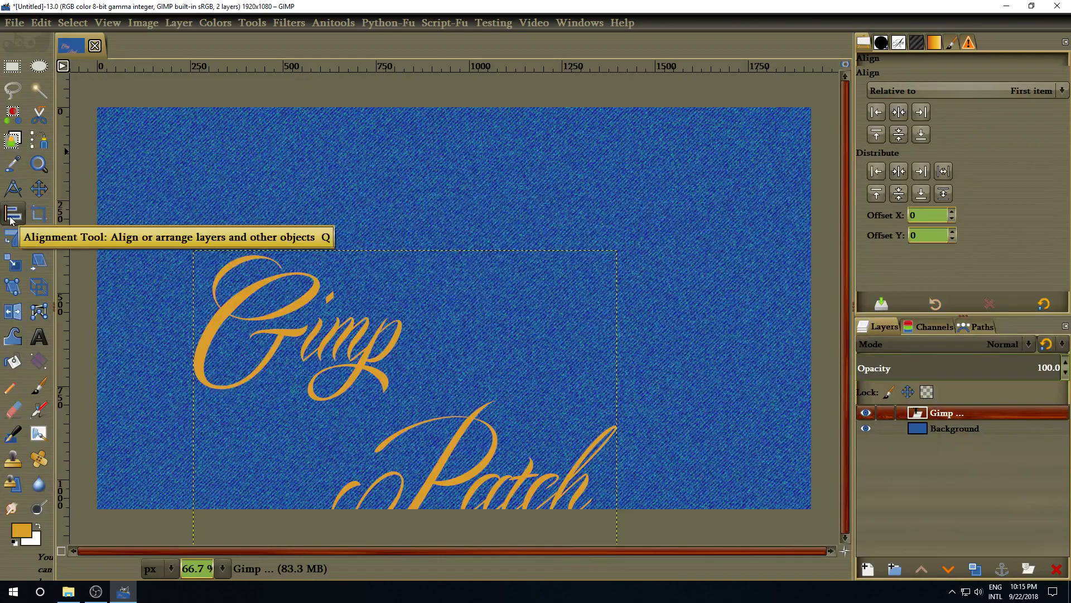
{"action": "left_click", "coordinate": [510, 296]}
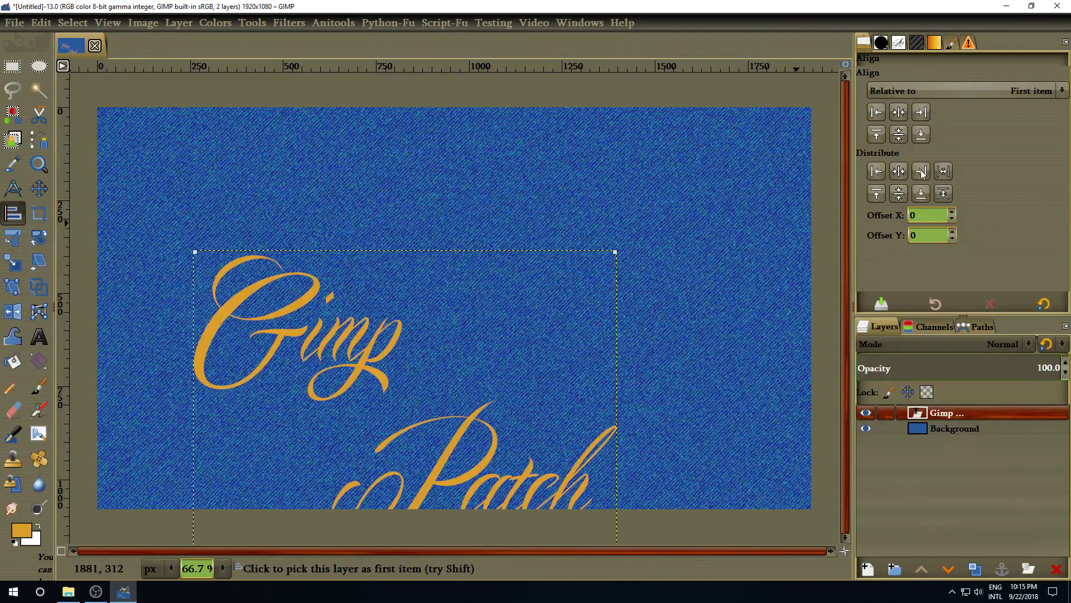
{"action": "left_click", "coordinate": [899, 112]}
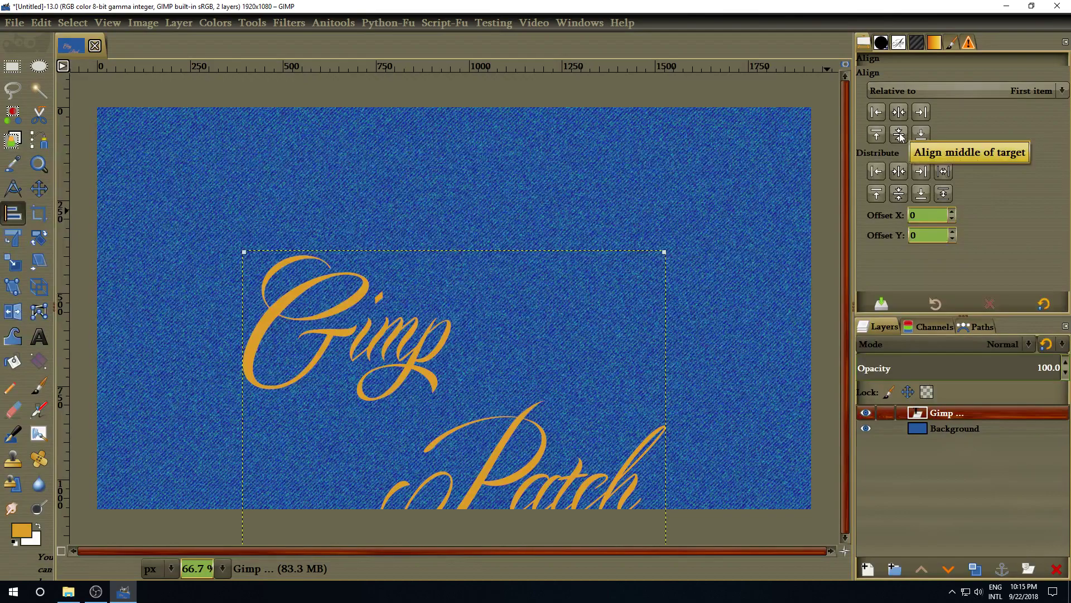
{"action": "left_click", "coordinate": [899, 135]}
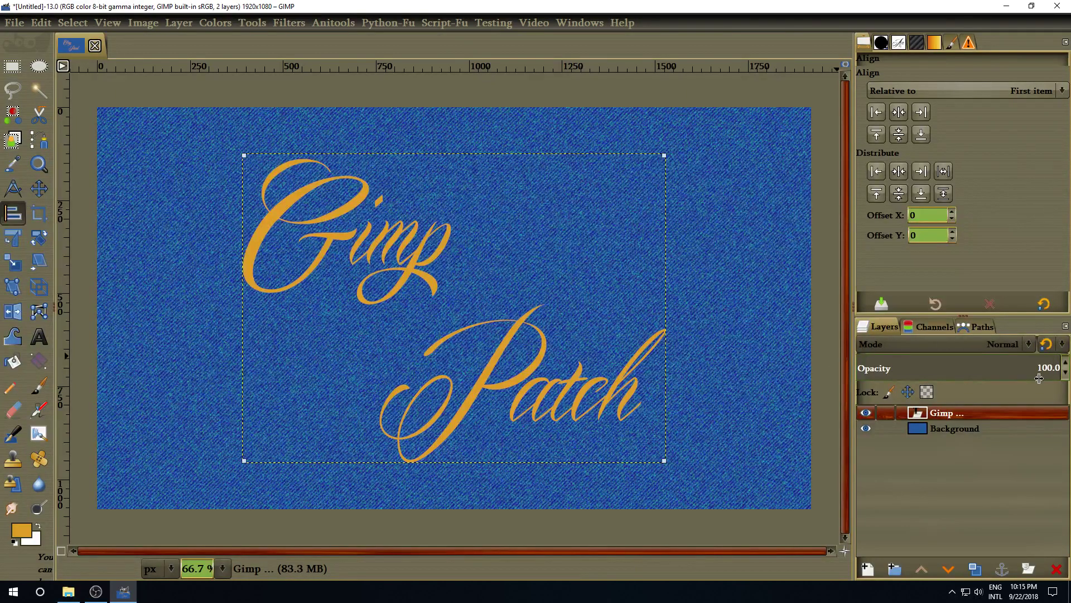
Expand the Gimp Patch text layer to the image size and lower its opacity to 0.
{"action": "right_click", "coordinate": [950, 416]}
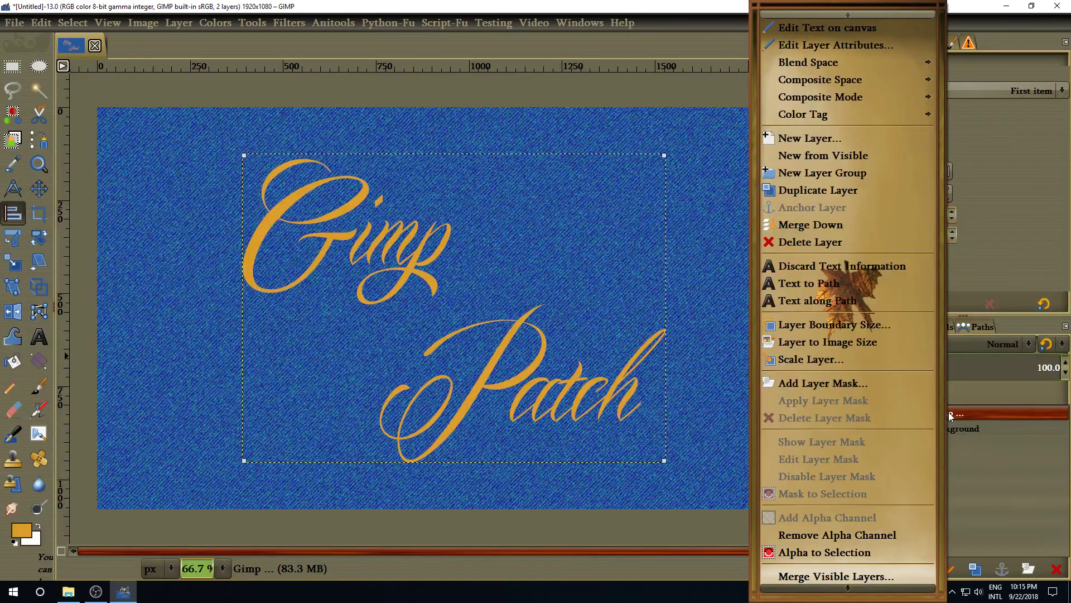
{"action": "left_click", "coordinate": [872, 345]}
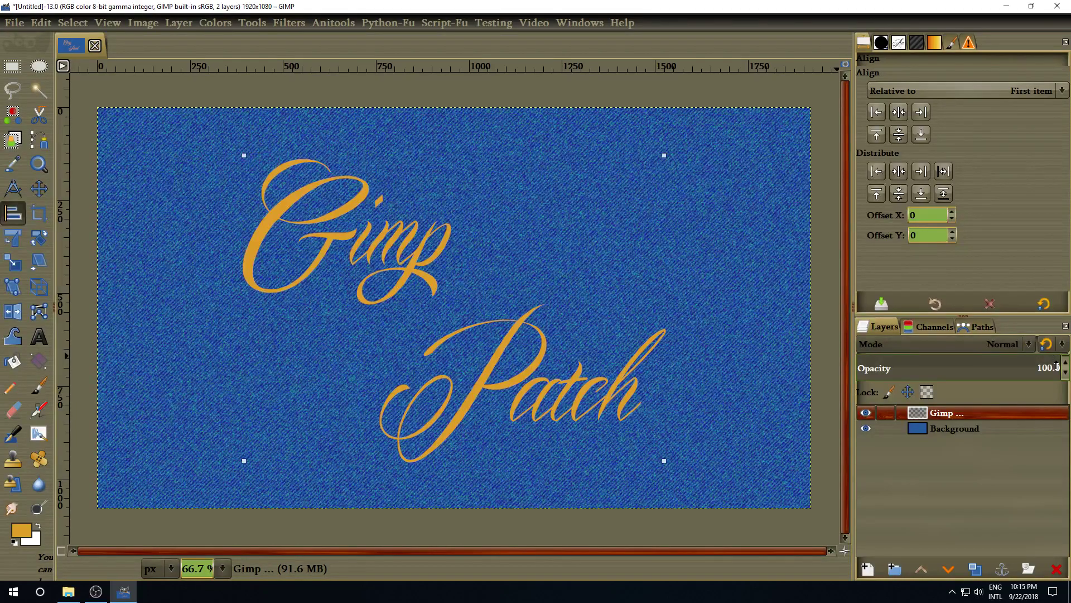
{"action": "left_click_drag", "start_coordinate": [1057, 366], "coordinate": [982, 364]}
{"action": "left_click_drag", "start_coordinate": [870, 365], "coordinate": [860, 367]}
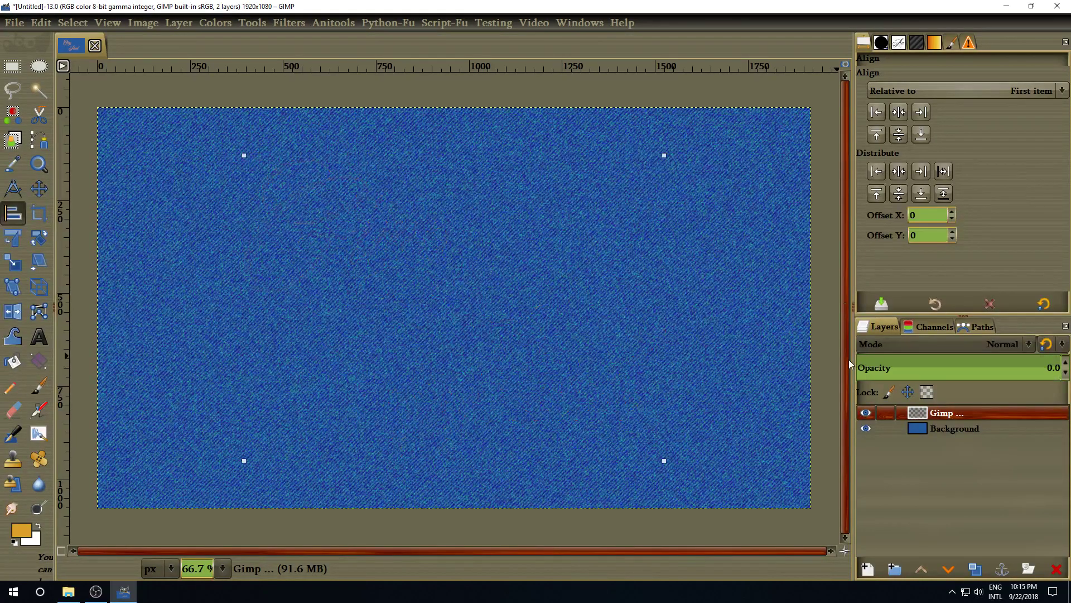
Duplicate the text layer and give the lower copy a black Multiply Inner Shadow with opacity 55, angle 120, distance 5 and size 10.
{"action": "left_click", "coordinate": [977, 569]}
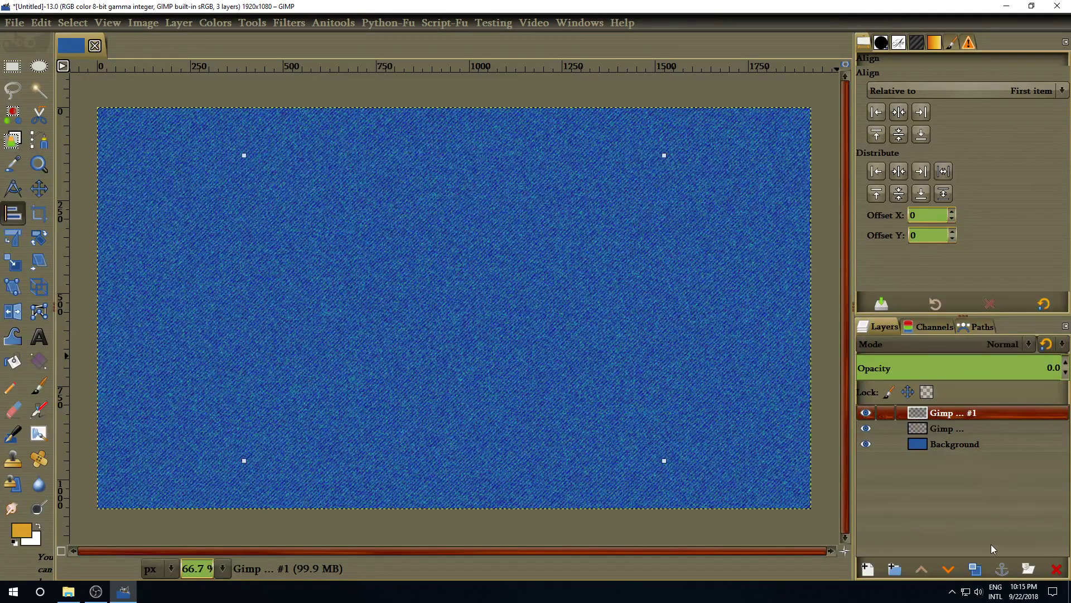
{"action": "left_click", "coordinate": [953, 429]}
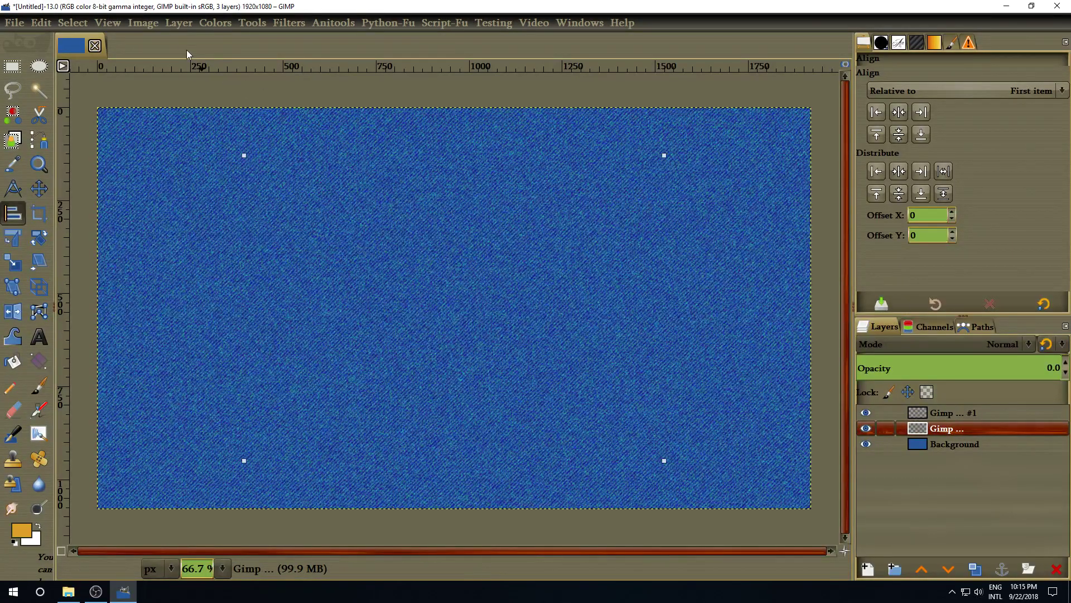
{"action": "left_click", "coordinate": [178, 23]}
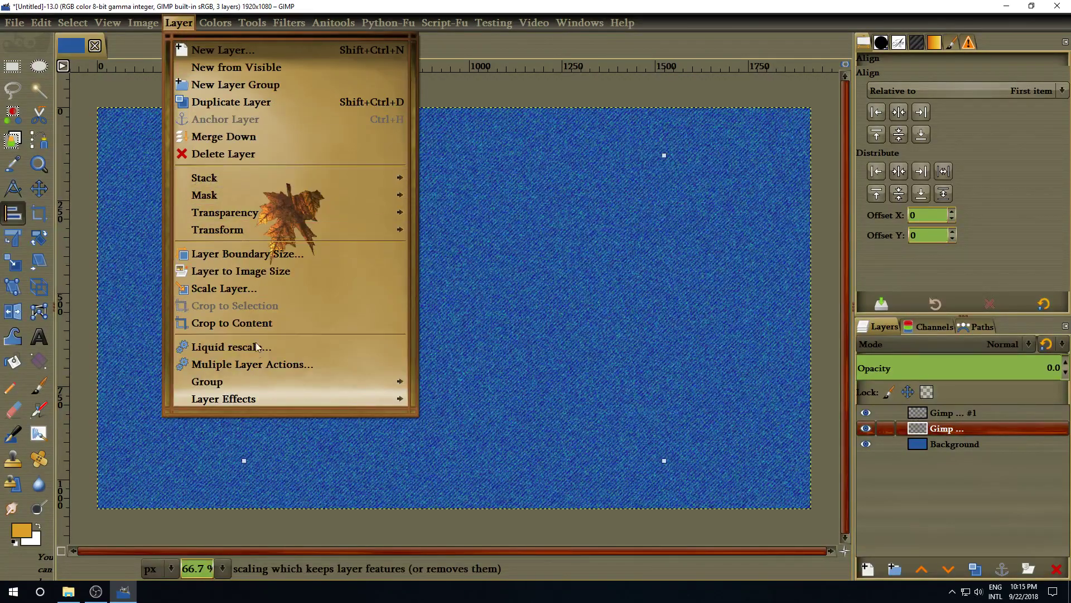
{"action": "mouse_move", "coordinate": [269, 404]}
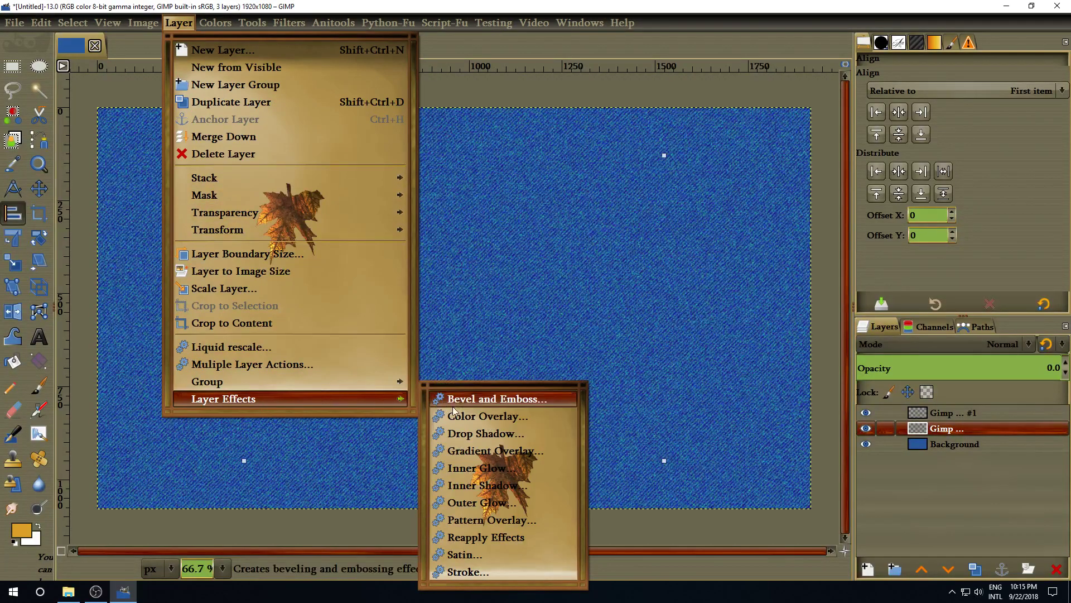
{"action": "left_click", "coordinate": [499, 485]}
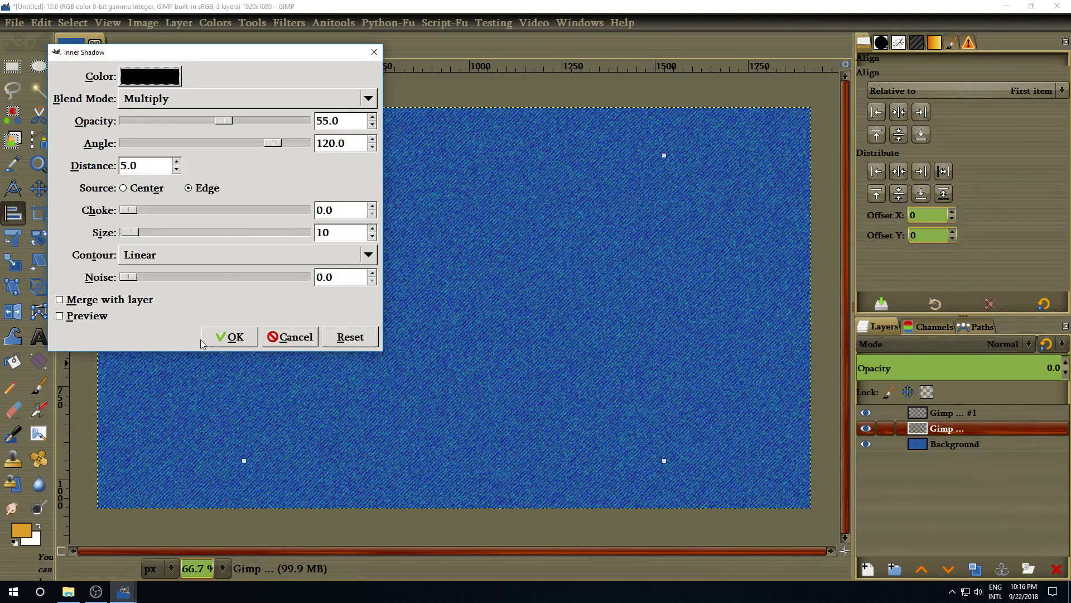
{"action": "left_click", "coordinate": [230, 337]}
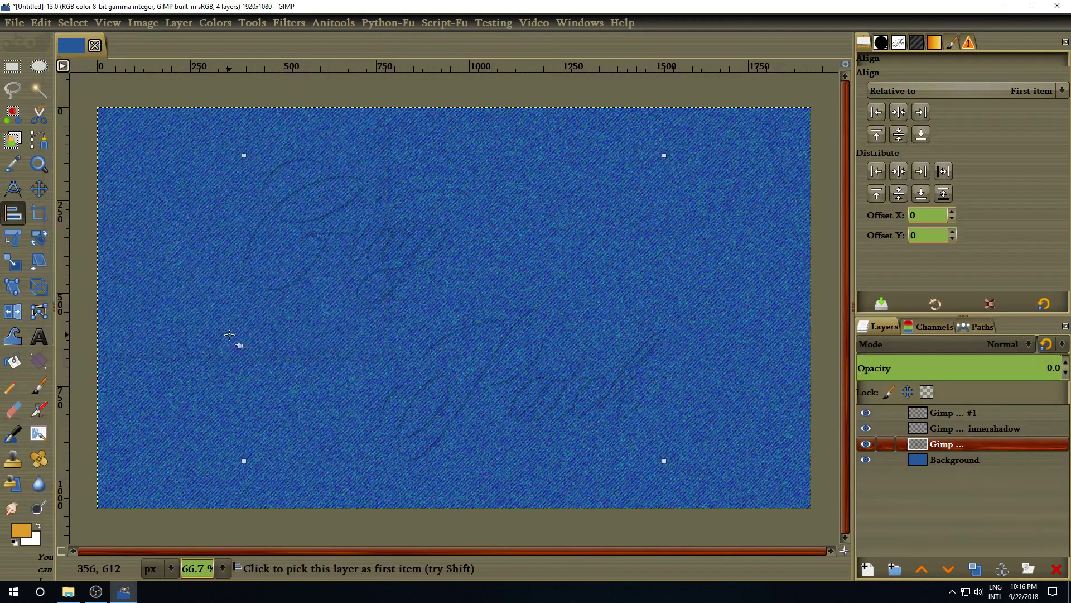
Set up an Inner Glow on the lower text layer in black with Multiply mode, opacity 35, Edge source and size 15.
{"action": "left_click", "coordinate": [180, 23]}
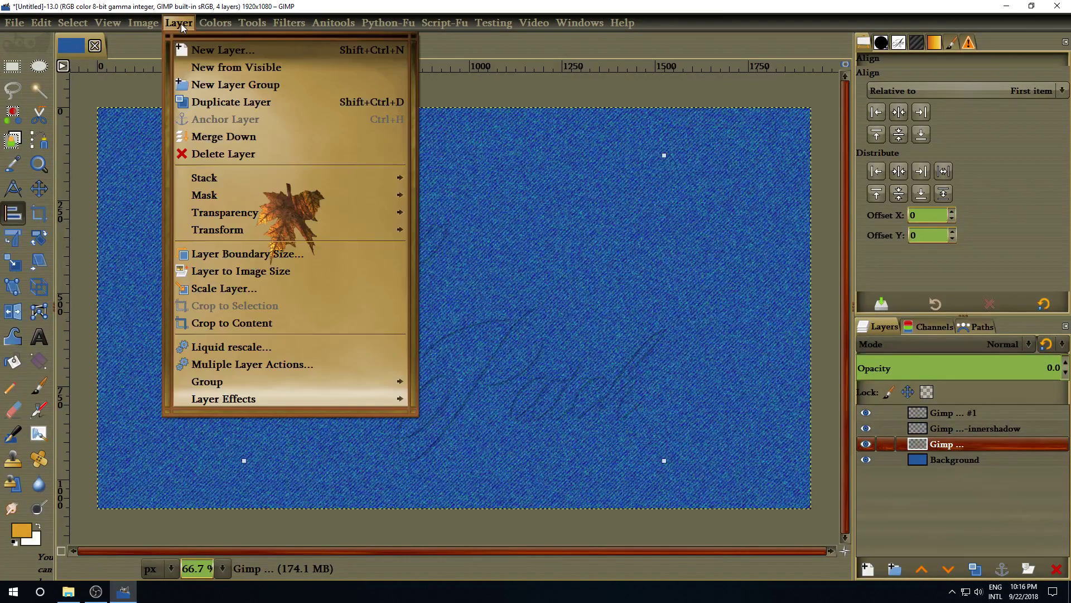
{"action": "mouse_move", "coordinate": [339, 400]}
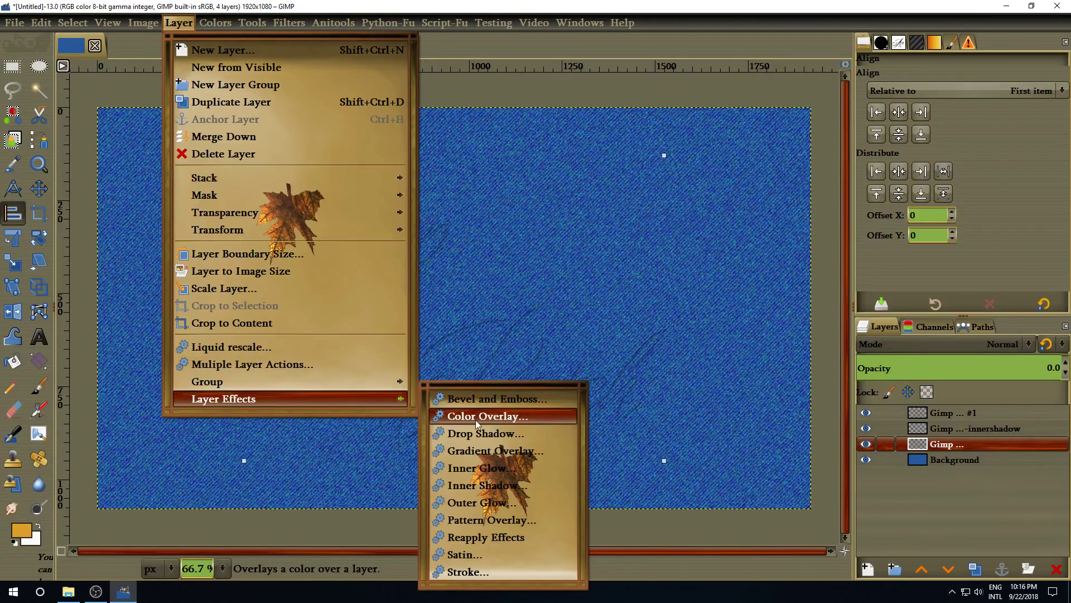
{"action": "left_click", "coordinate": [503, 470]}
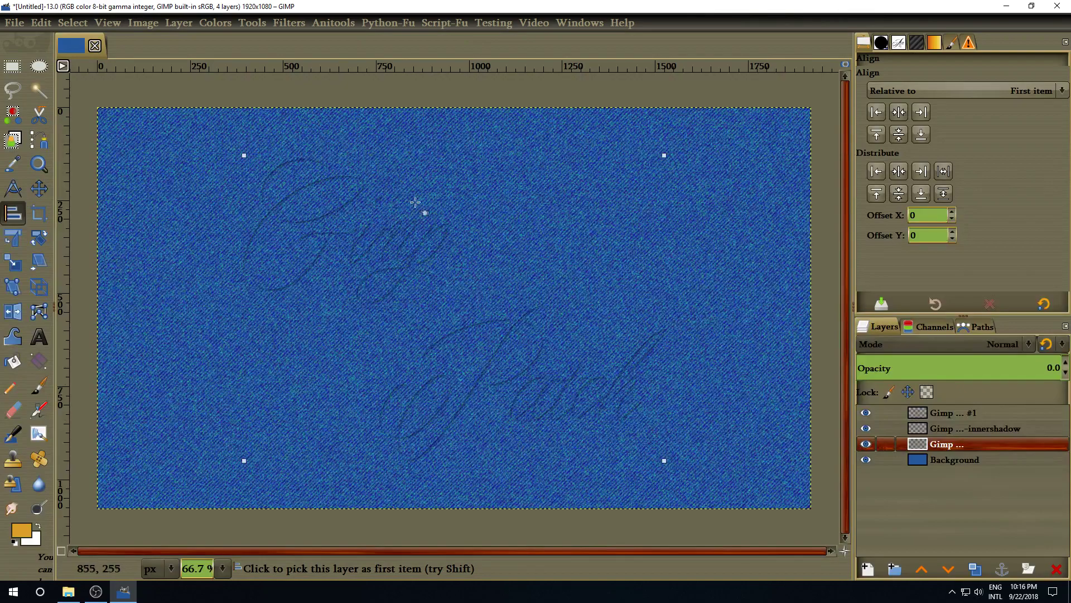
{"action": "left_click_drag", "start_coordinate": [290, 66], "coordinate": [263, 27]}
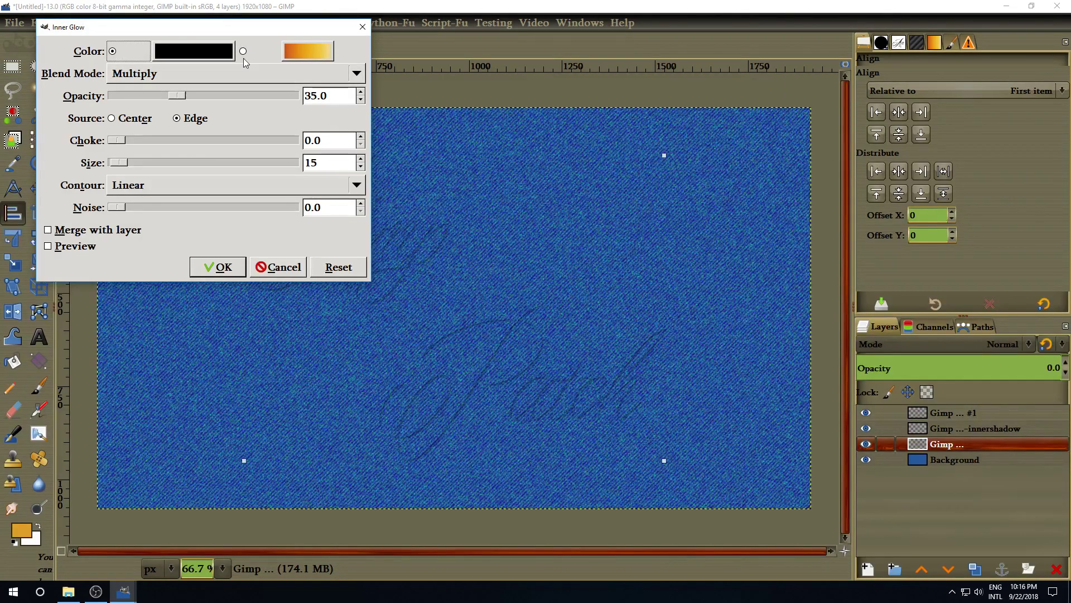
{"action": "right_click", "coordinate": [211, 54]}
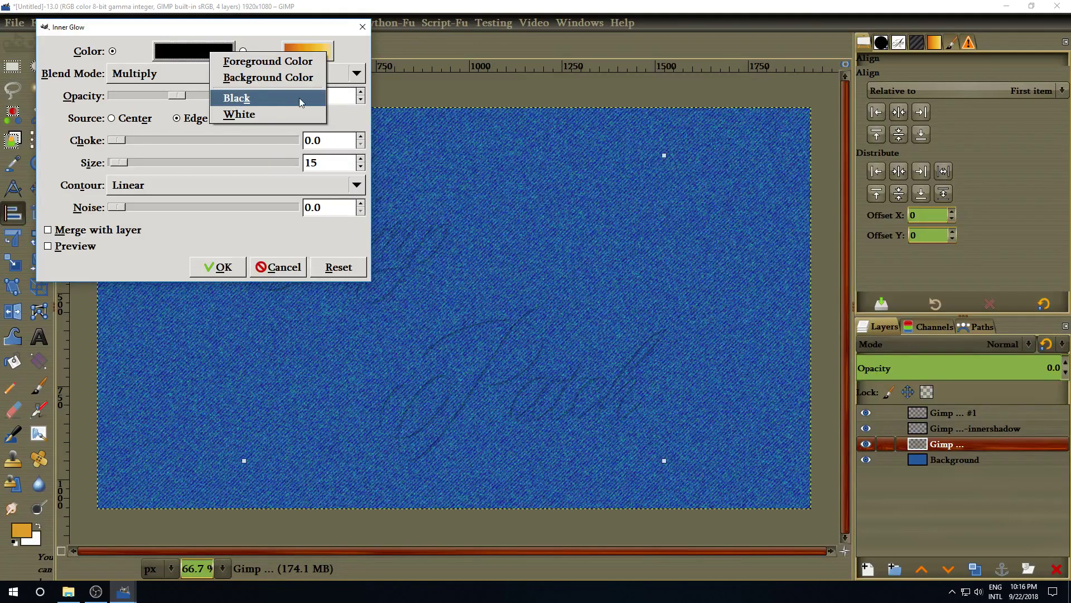
{"action": "left_click", "coordinate": [251, 99]}
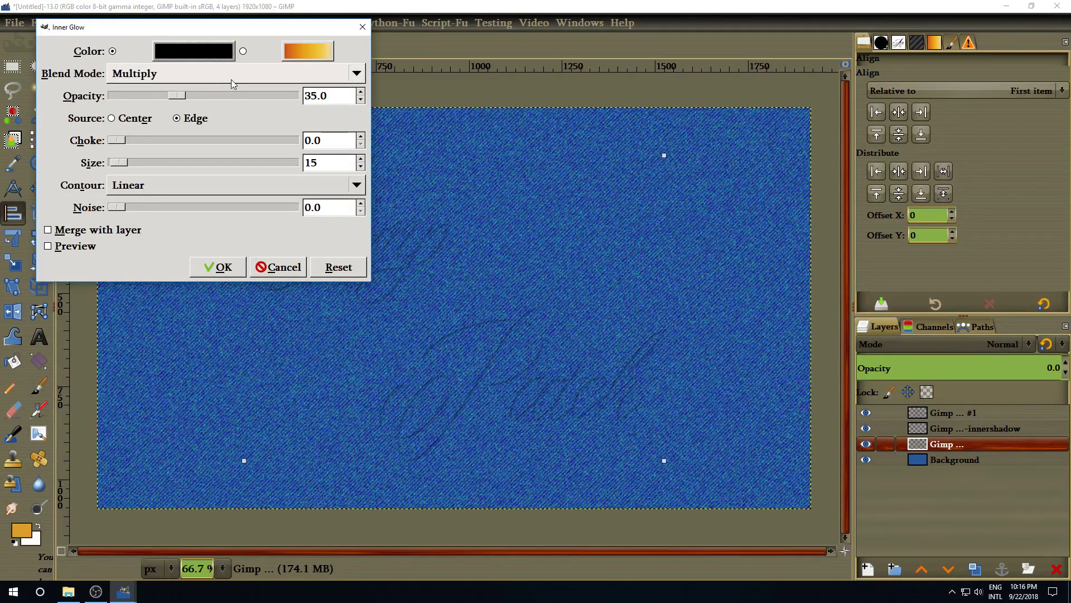
{"action": "left_click", "coordinate": [233, 83]}
{"action": "left_click", "coordinate": [232, 81]}
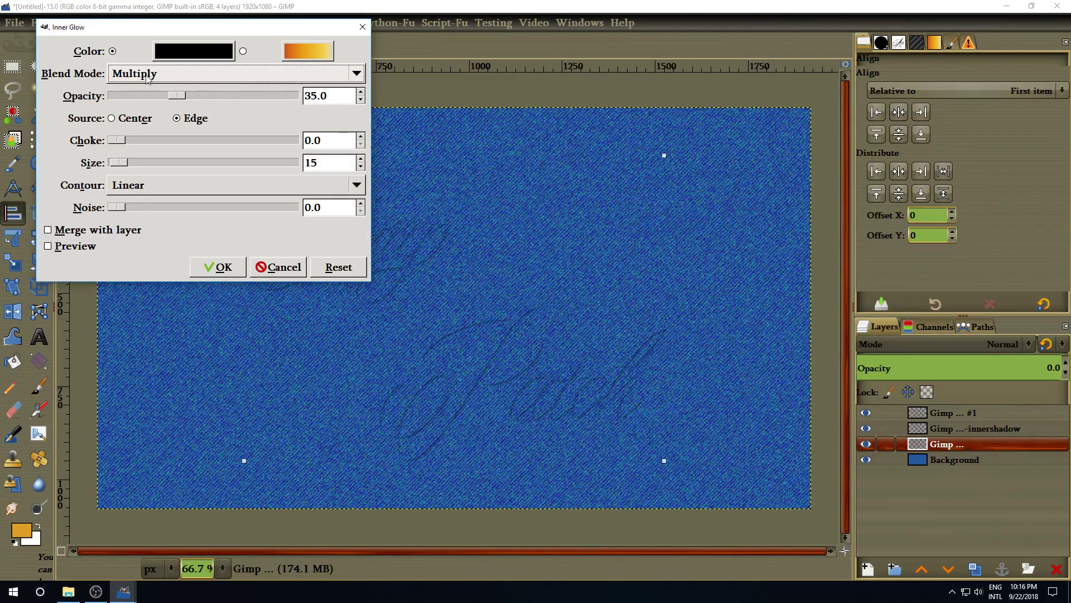
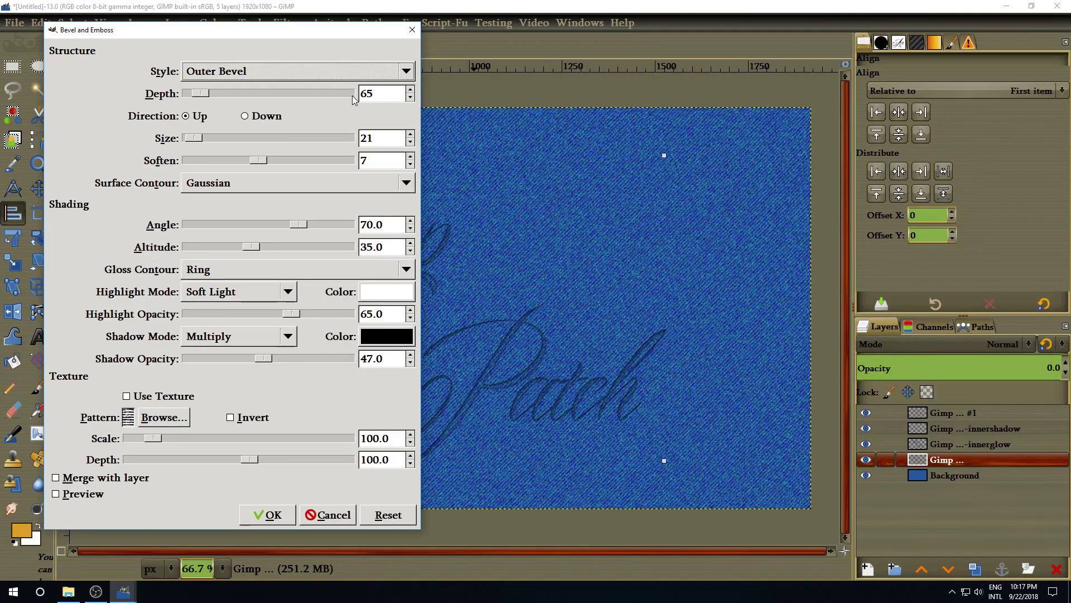
Set the lower text layer's Outer Bevel to size 12, soften 2 and altitude 25.
{"action": "double_click", "coordinate": [378, 136]}
{"action": "type", "text": "12"}
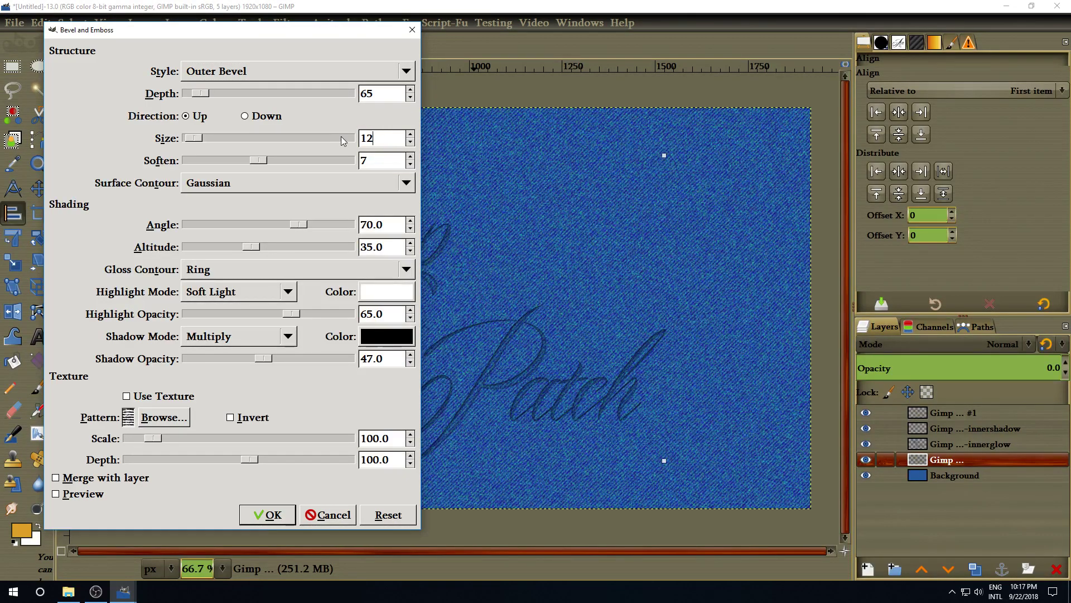
{"action": "double_click", "coordinate": [359, 161]}
{"action": "type", "text": "2"}
{"action": "left_click_drag", "start_coordinate": [383, 245], "coordinate": [356, 247]}
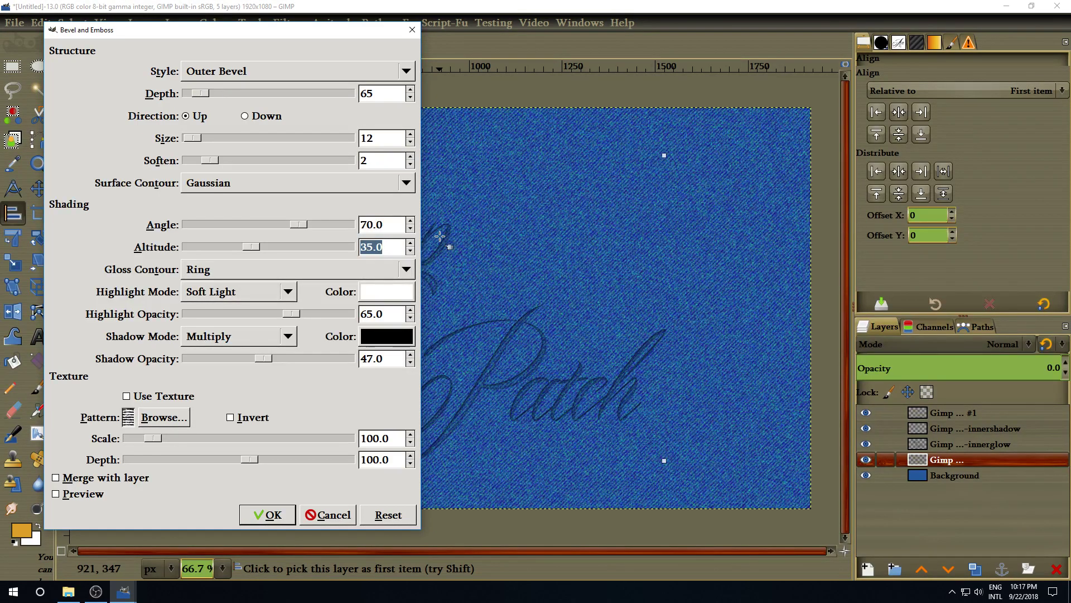
{"action": "type", "text": "25"}
{"action": "key", "text": "Return"}
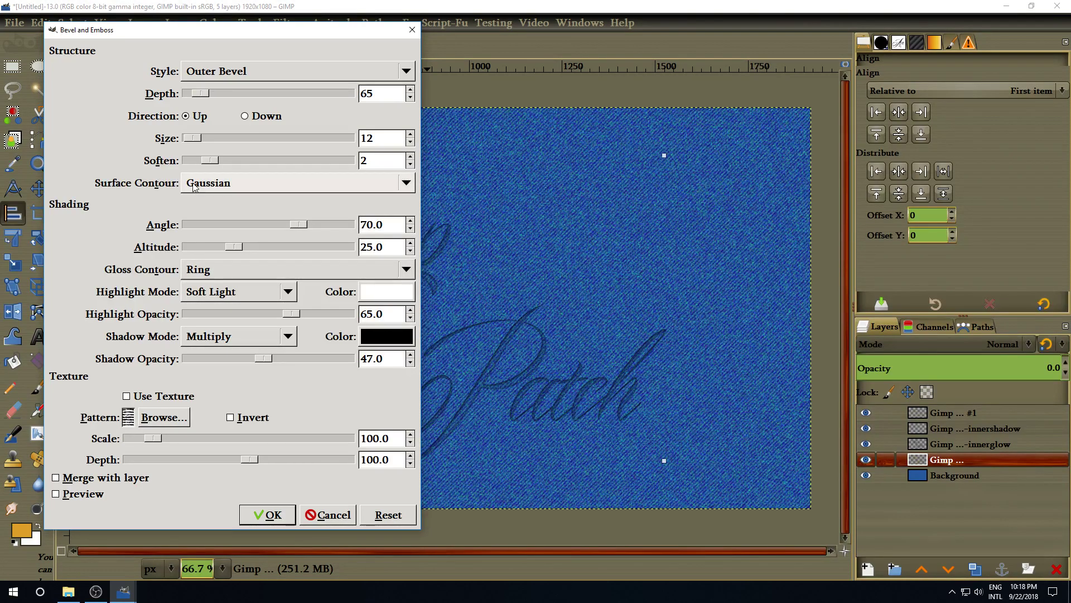
Keep the Gaussian surface contour and Ring gloss contour for the bevel, and set its highlight opacity to 60.
{"action": "left_click", "coordinate": [225, 183]}
{"action": "left_click", "coordinate": [225, 183]}
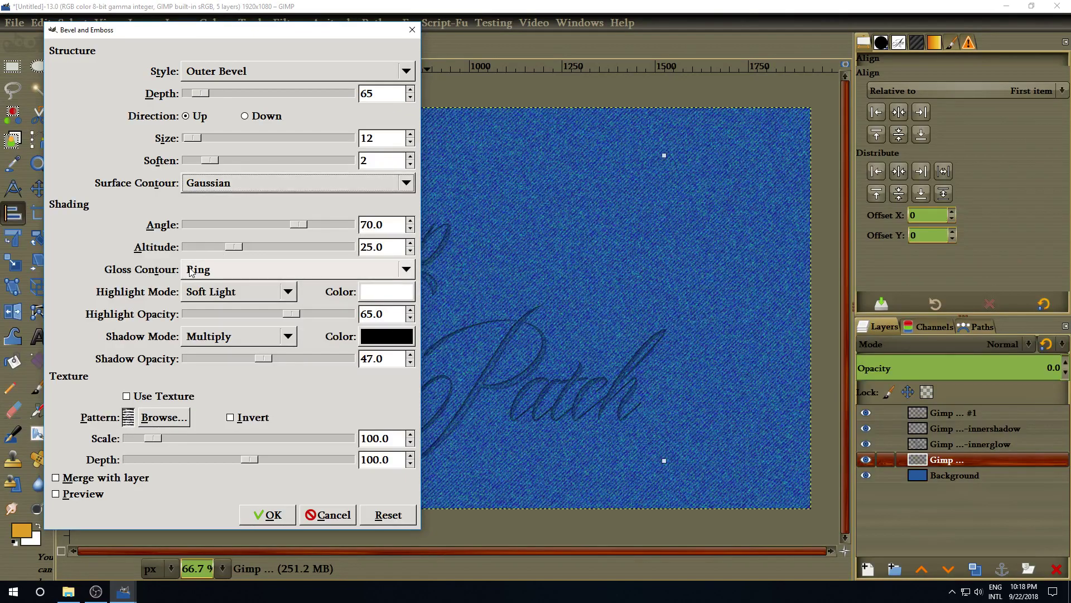
{"action": "left_click", "coordinate": [213, 269]}
{"action": "left_click", "coordinate": [215, 270]}
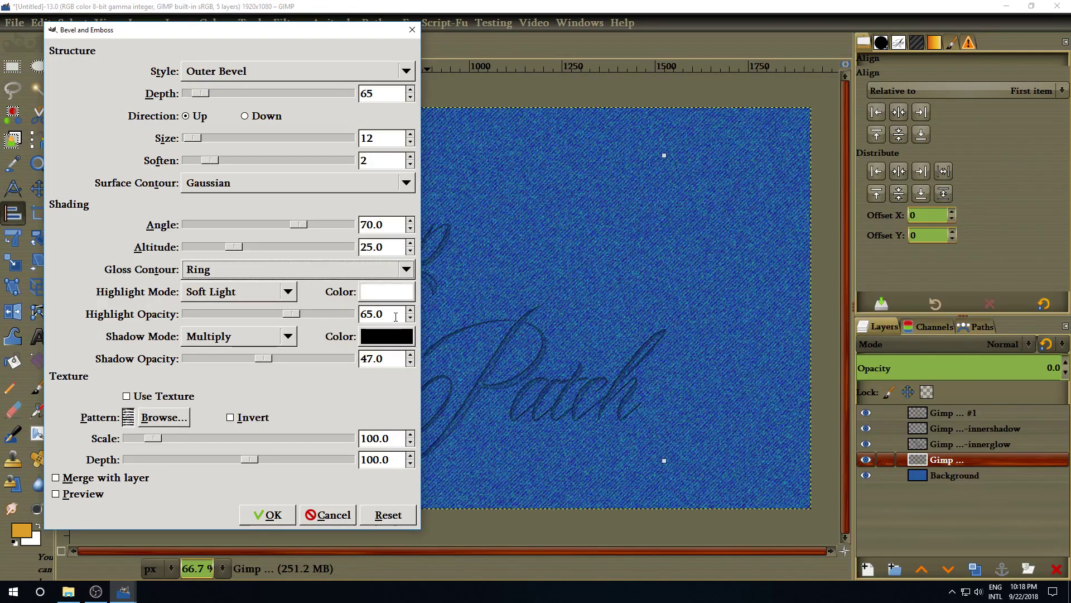
{"action": "left_click_drag", "start_coordinate": [393, 317], "coordinate": [360, 315]}
{"action": "type", "text": "60"}
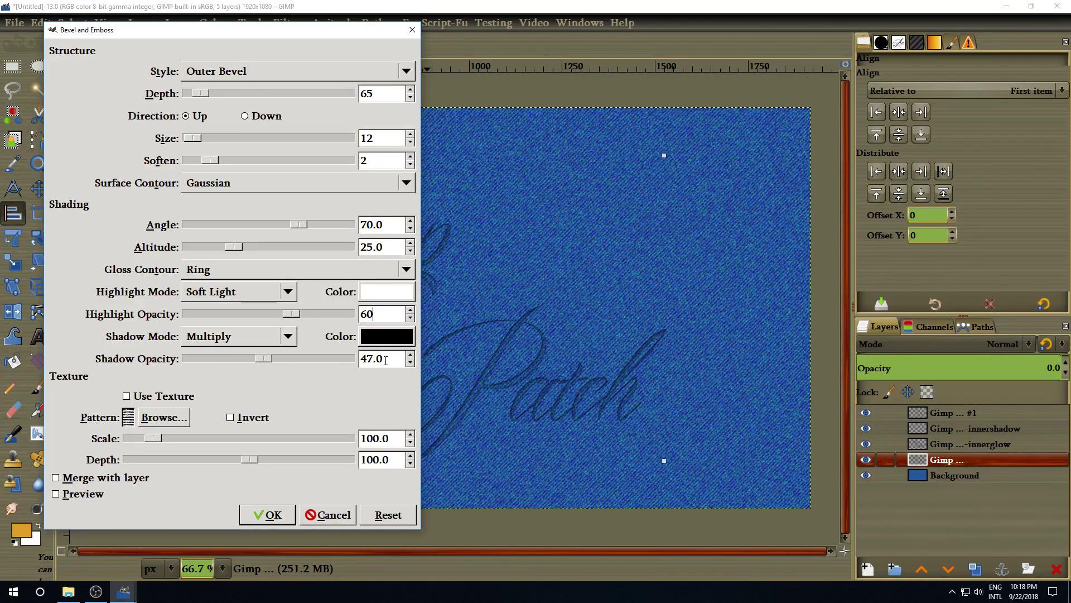
Enable the bevel's texture with the Embroidery large pattern at scale and depth 100, and apply the effect.
{"action": "left_click_drag", "start_coordinate": [309, 32], "coordinate": [404, 16]}
{"action": "left_click", "coordinate": [234, 381]}
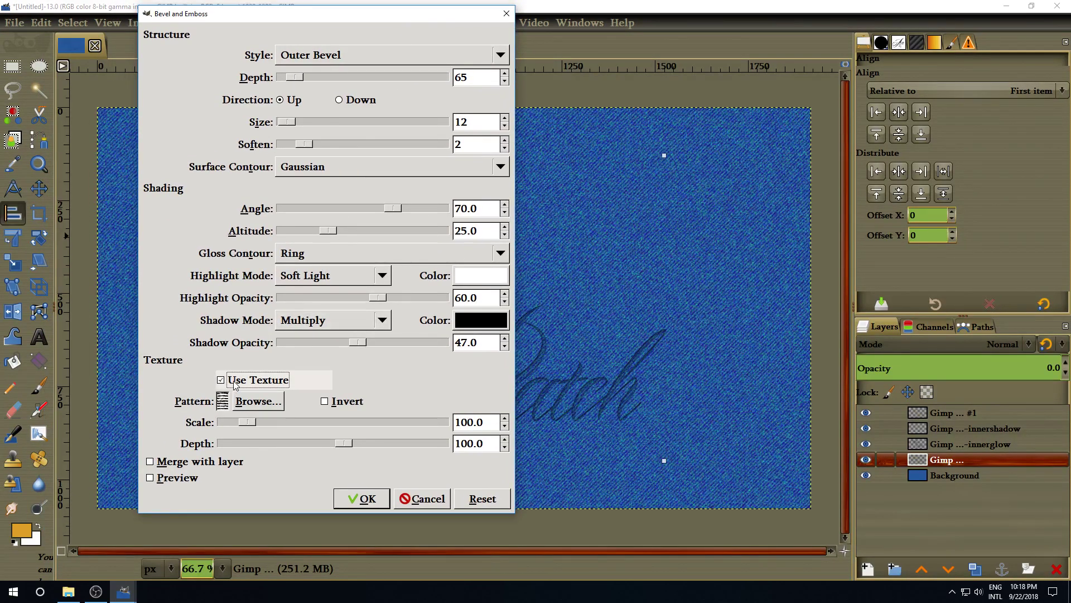
{"action": "left_click_drag", "start_coordinate": [378, 14], "coordinate": [470, 16]}
{"action": "left_click", "coordinate": [350, 402]}
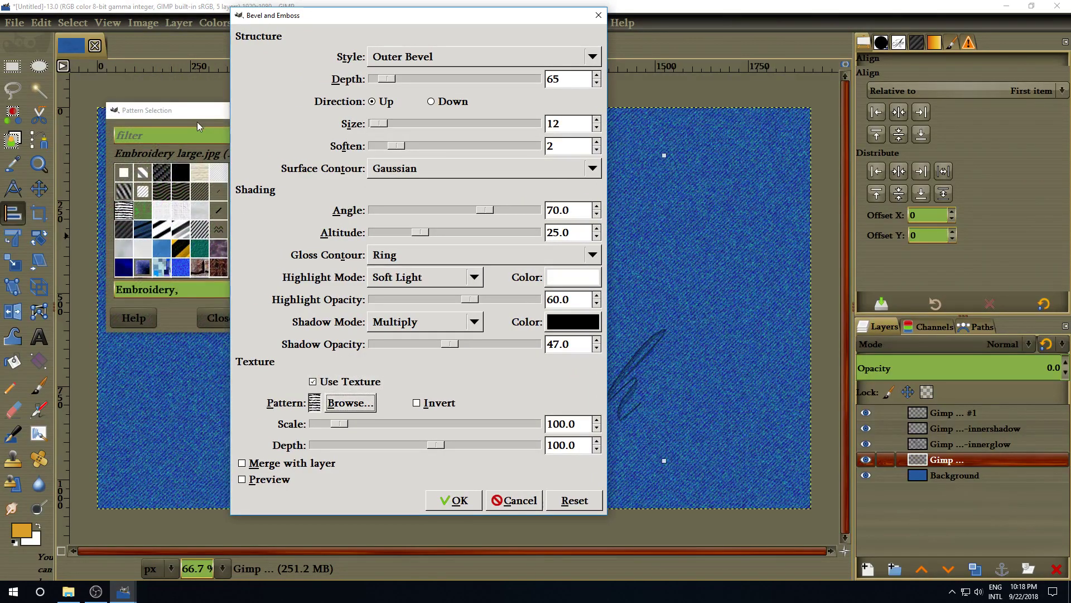
{"action": "left_click_drag", "start_coordinate": [191, 114], "coordinate": [153, 259]}
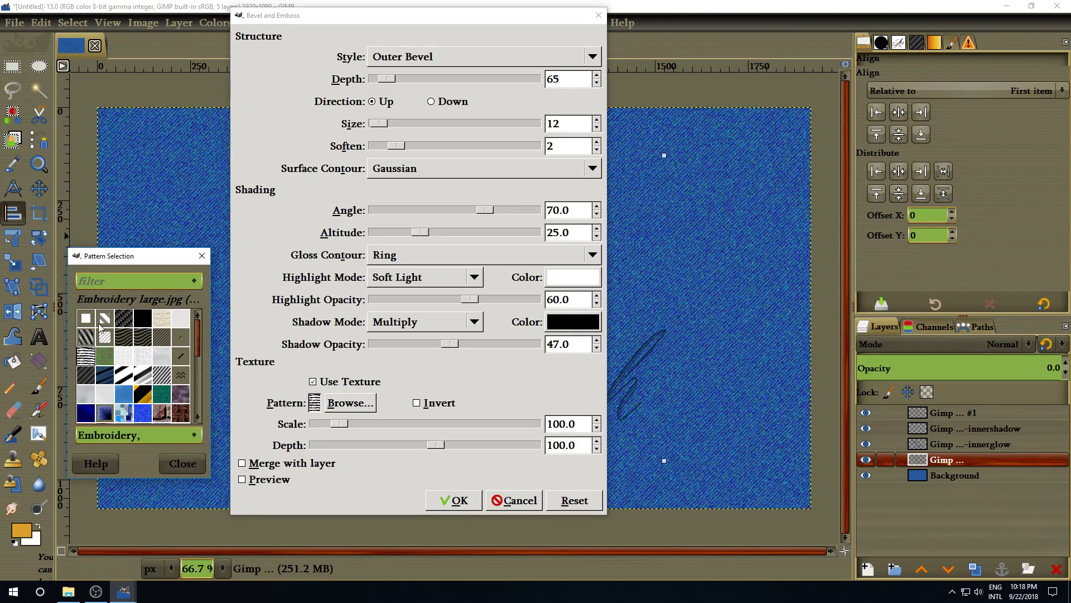
{"action": "left_click", "coordinate": [182, 460]}
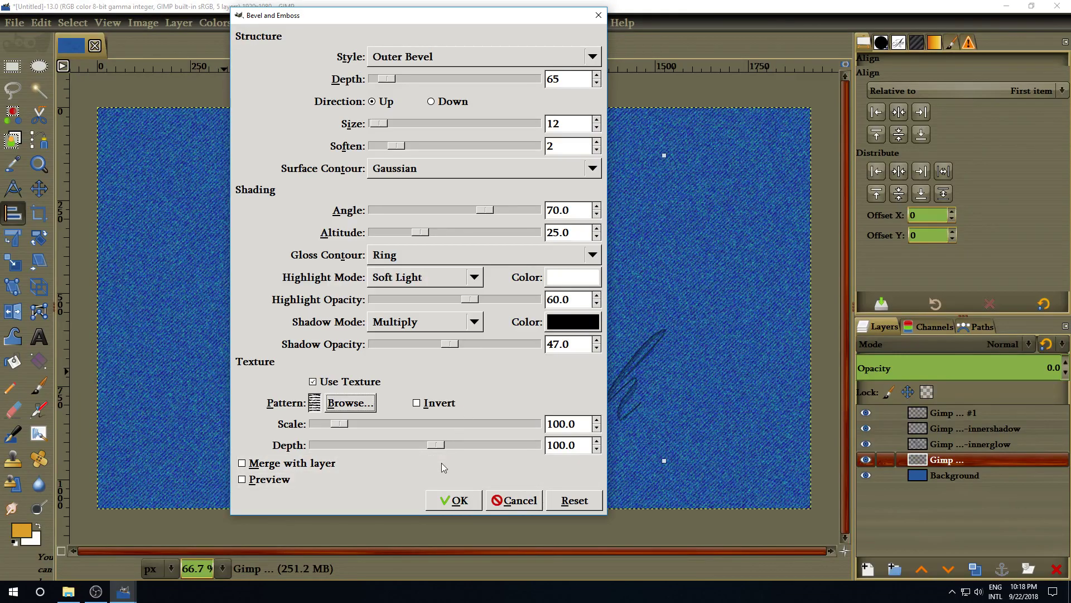
{"action": "left_click", "coordinate": [455, 501]}
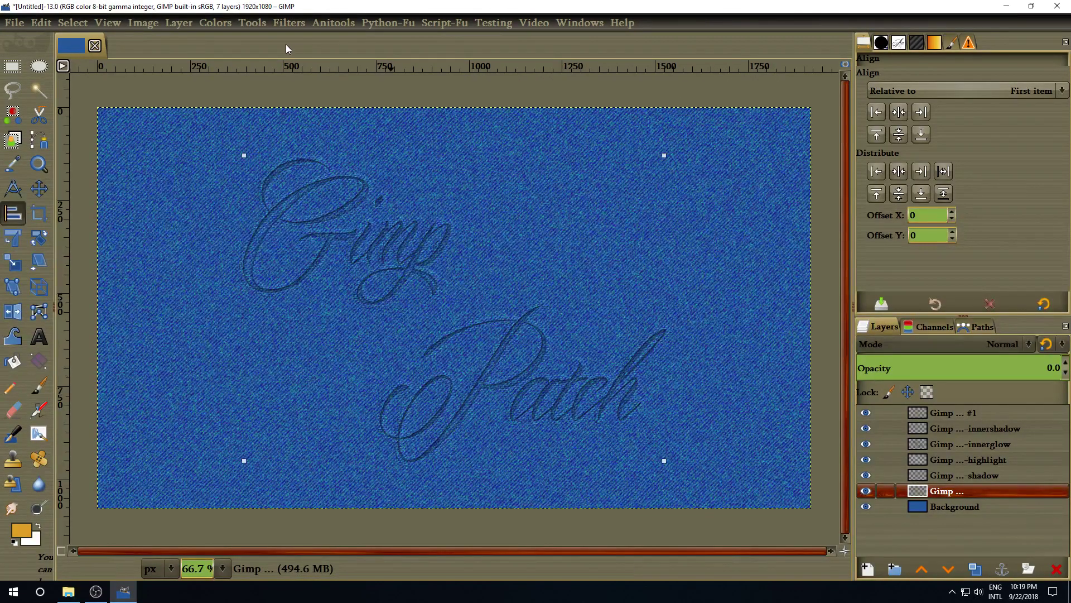
Add a Pattern Overlay to the lower text layer using the Embroidery large pattern in Grain Merge mode, with opacity and scale 100.
{"action": "left_click", "coordinate": [179, 23]}
{"action": "mouse_move", "coordinate": [243, 402]}
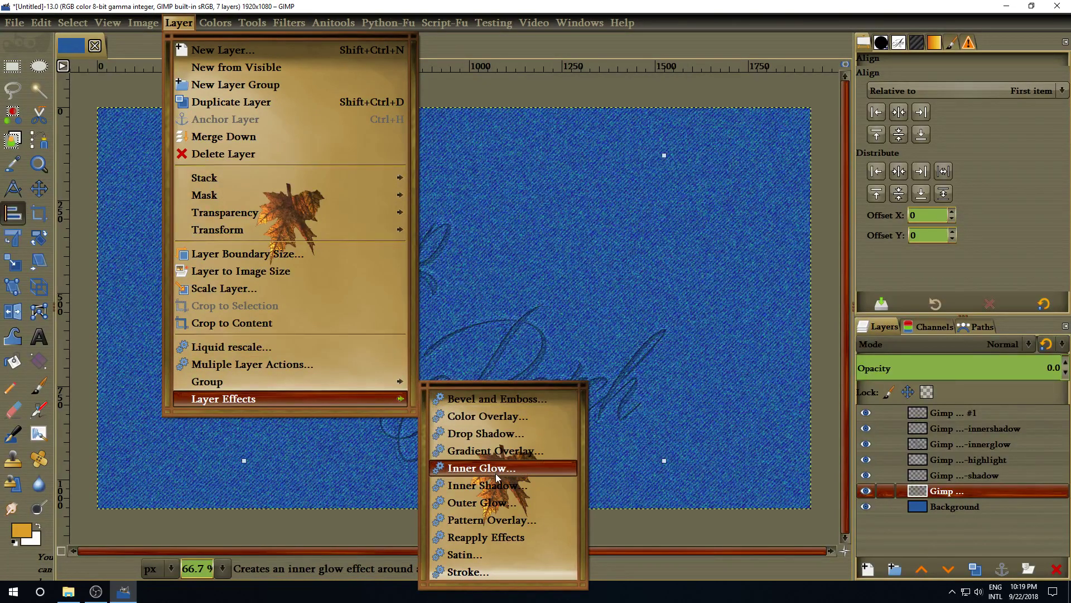
{"action": "left_click", "coordinate": [509, 519]}
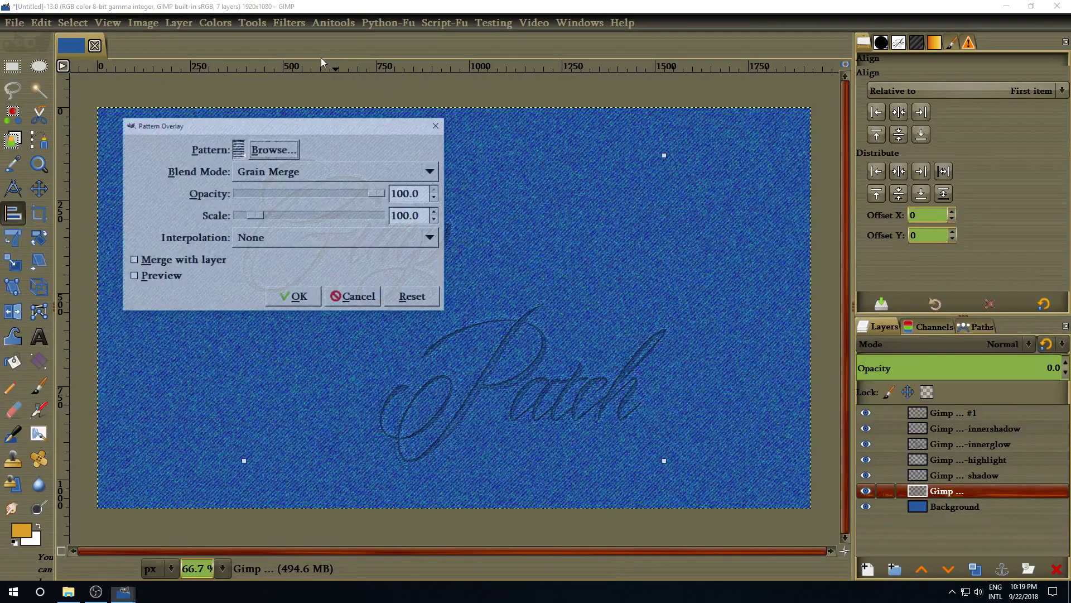
{"action": "left_click_drag", "start_coordinate": [300, 126], "coordinate": [376, 31]}
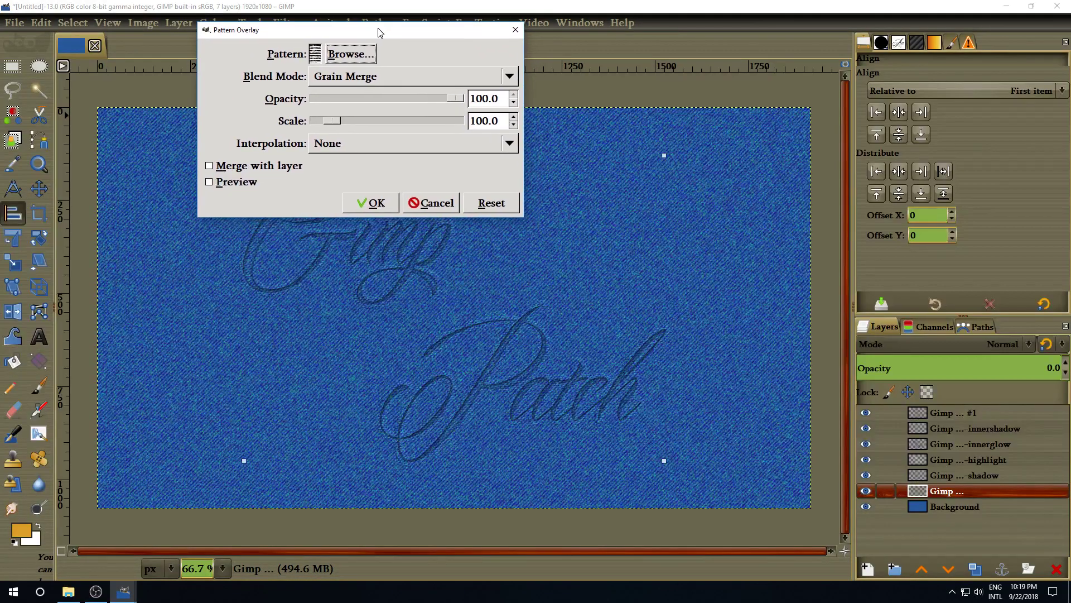
{"action": "left_click", "coordinate": [352, 55]}
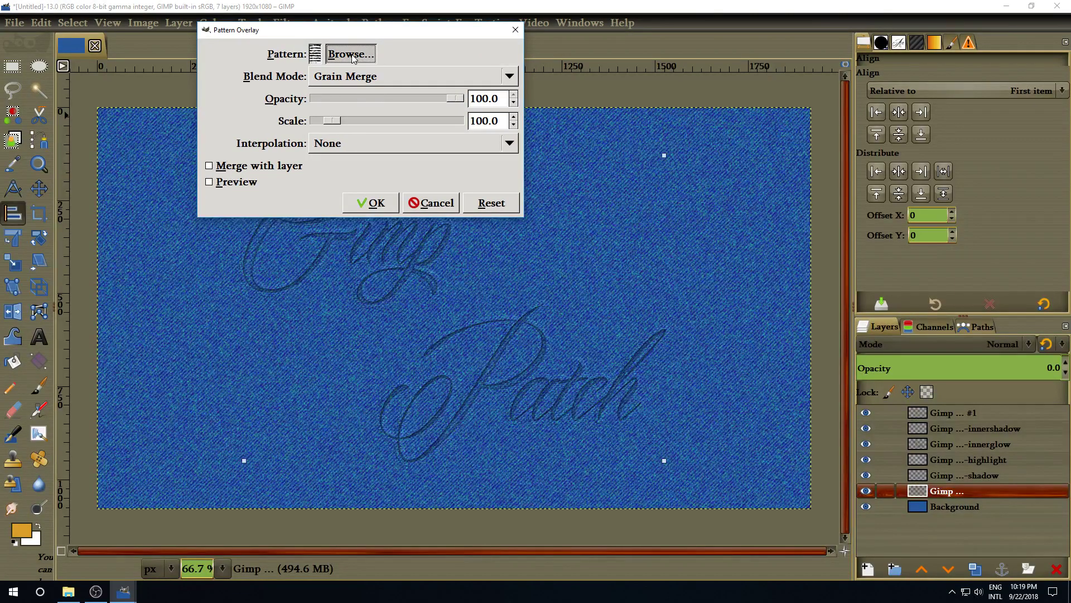
{"action": "left_click_drag", "start_coordinate": [216, 139], "coordinate": [117, 39]}
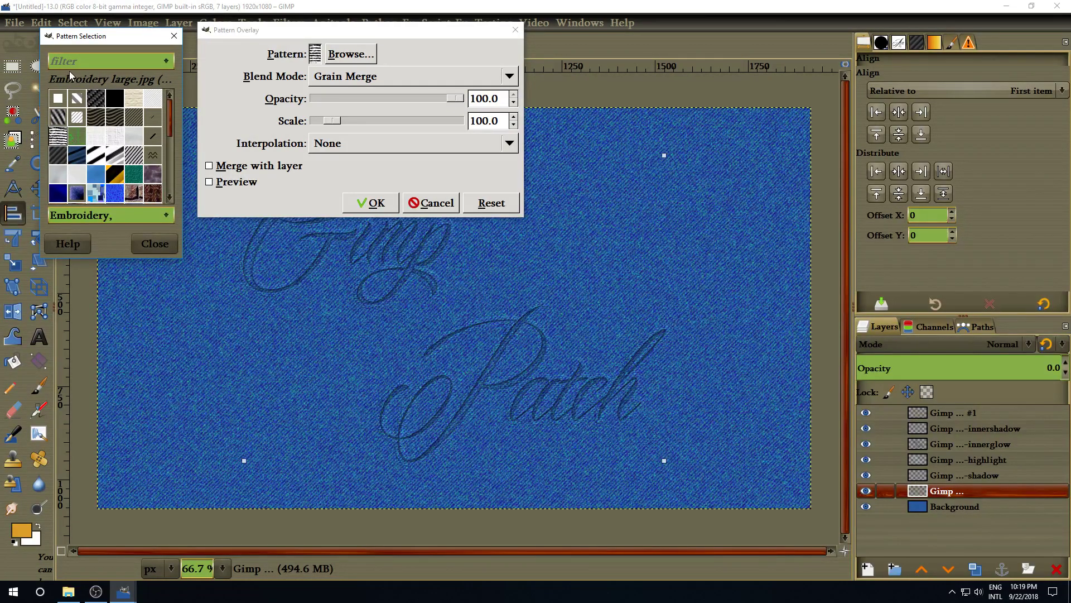
{"action": "left_click", "coordinate": [340, 33]}
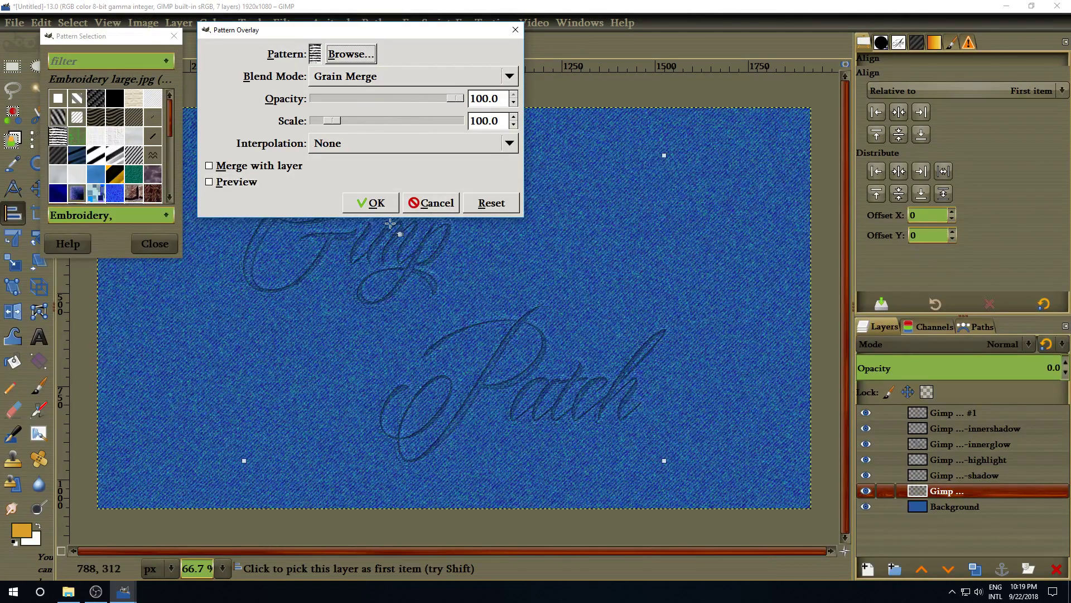
{"action": "left_click", "coordinate": [372, 209]}
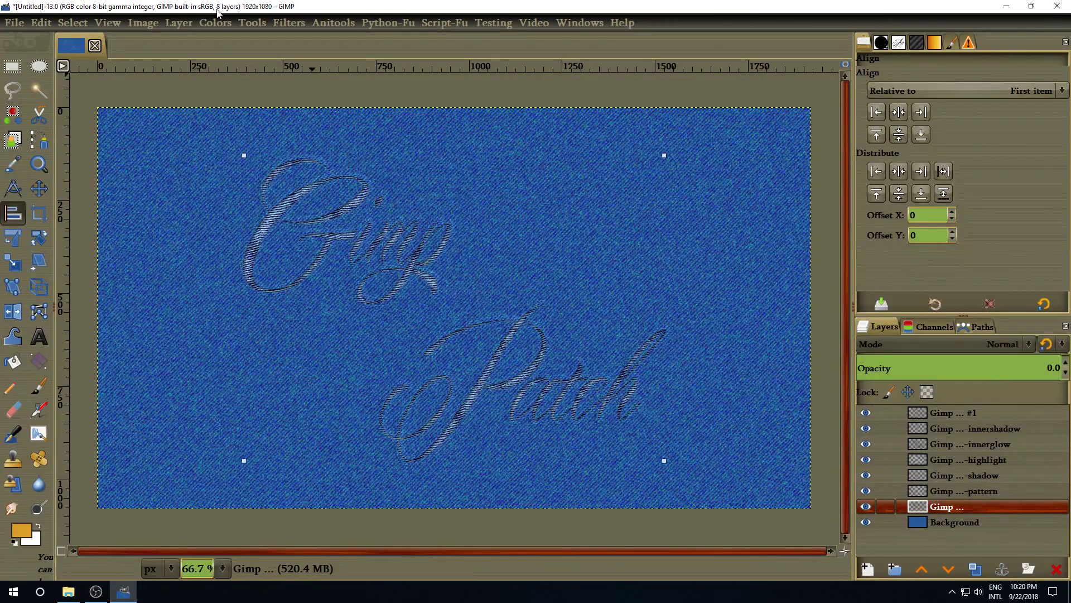
Add a Color Overlay to the lower text layer in the gold foreground color, Normal mode, opacity 100.
{"action": "left_click", "coordinate": [186, 28]}
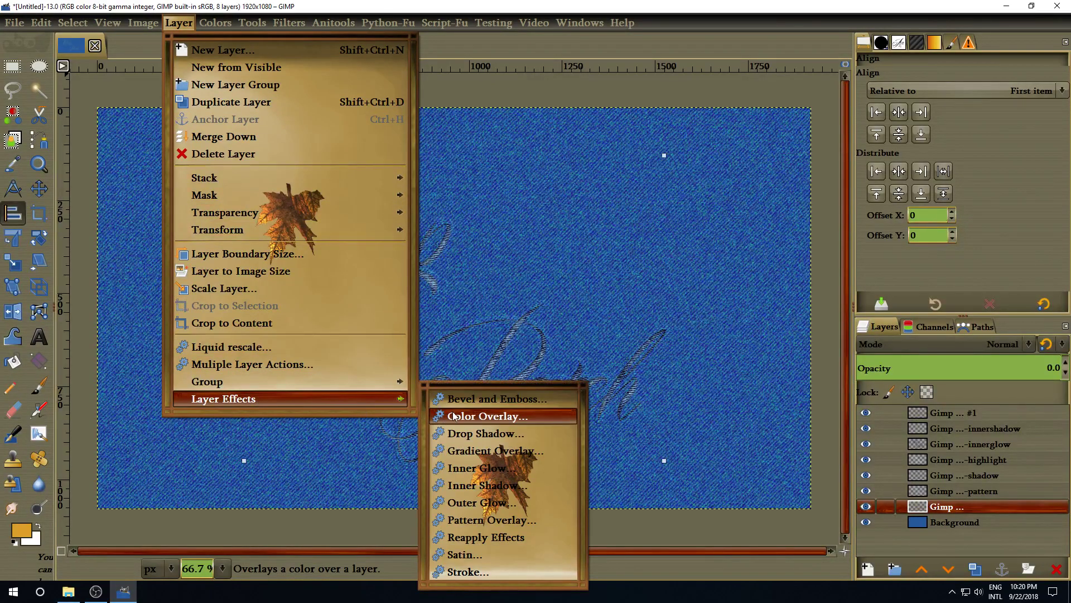
{"action": "left_click", "coordinate": [471, 416]}
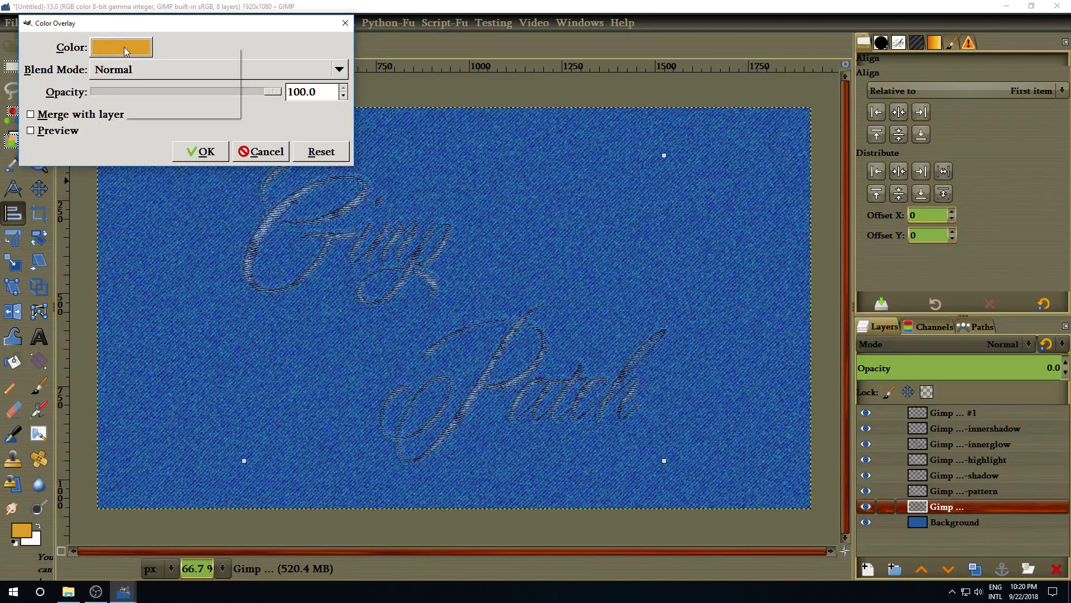
{"action": "right_click", "coordinate": [125, 50]}
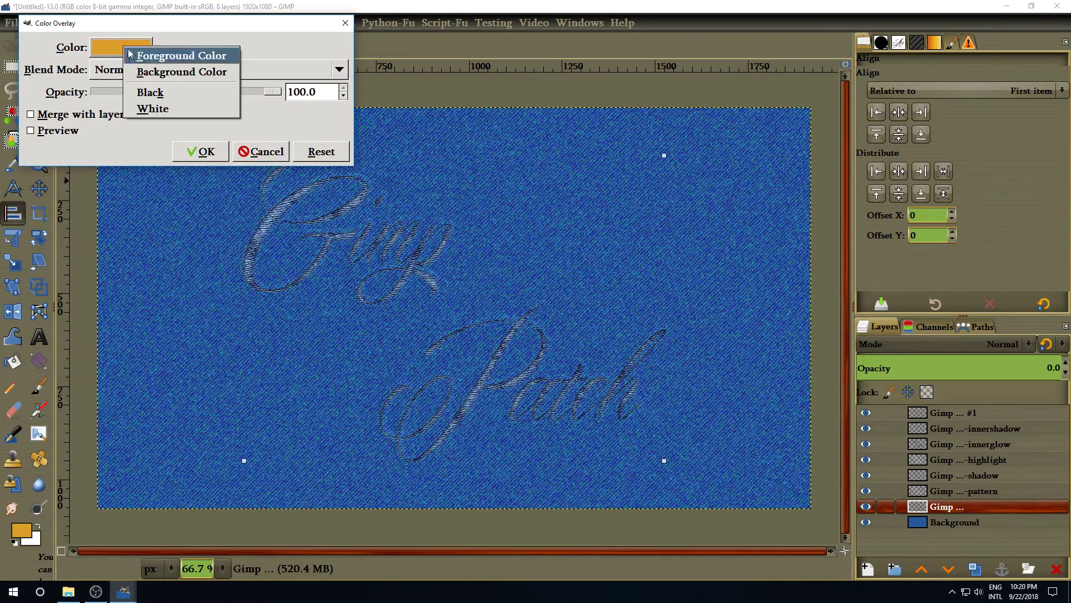
{"action": "left_click", "coordinate": [211, 61]}
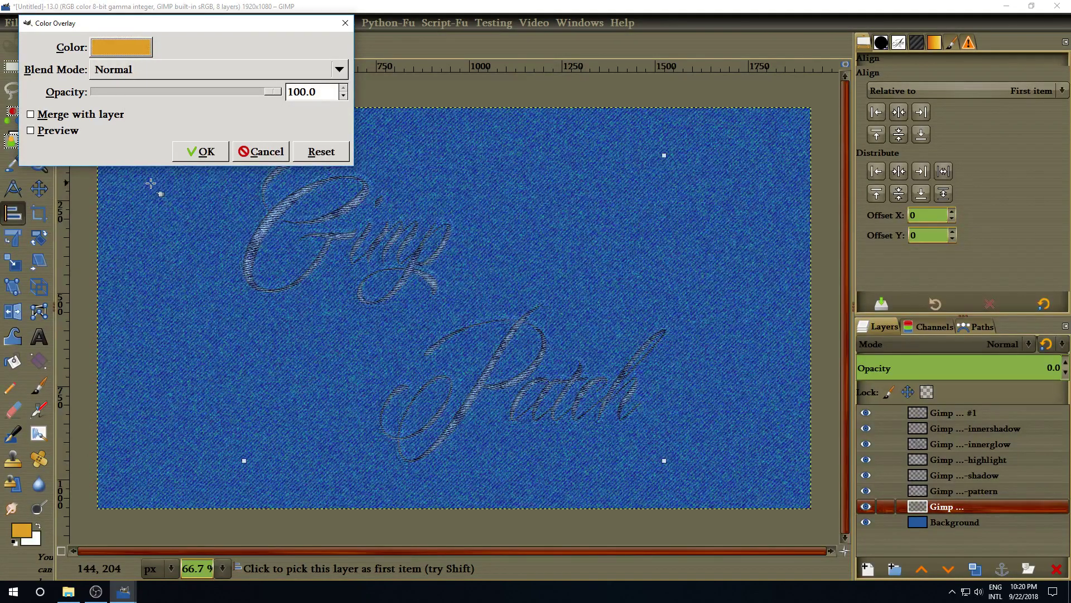
{"action": "left_click", "coordinate": [207, 153]}
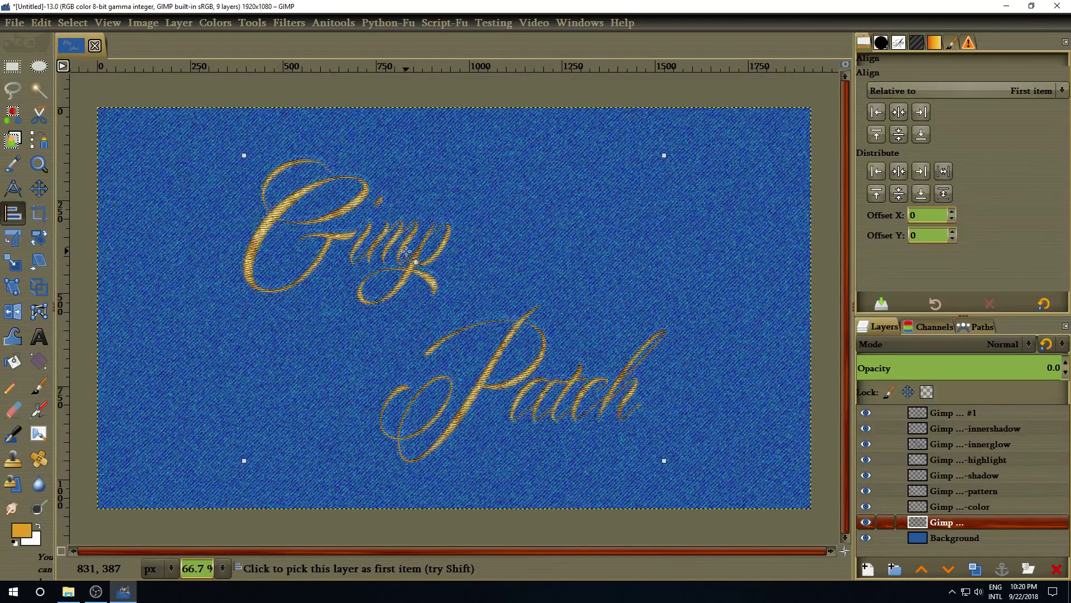
Raise the topmost text layer's opacity to 100 and change its blend mode to Overlay.
{"action": "left_click", "coordinate": [964, 413]}
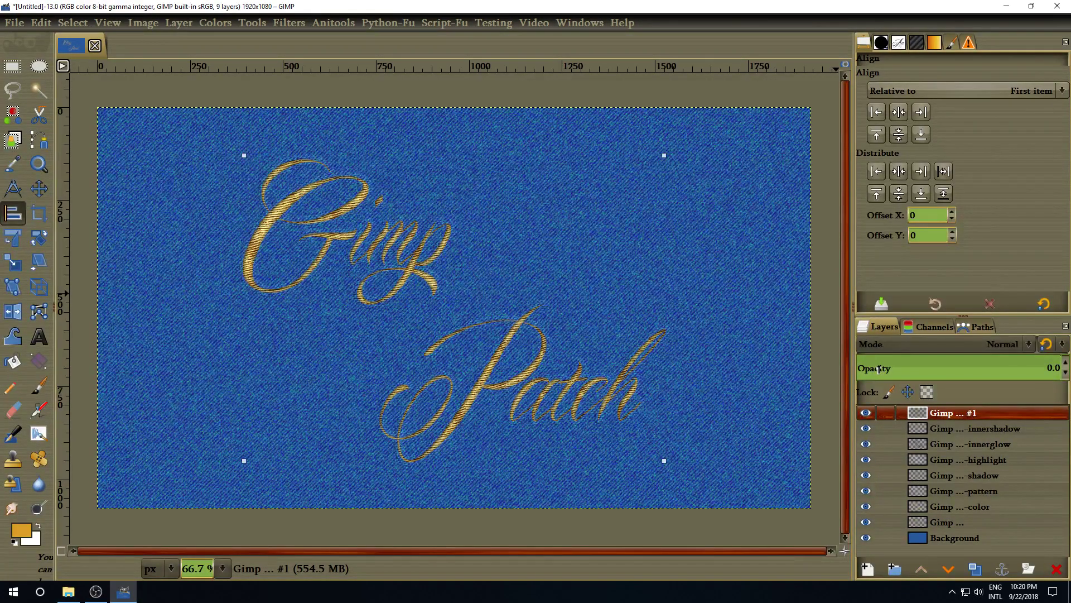
{"action": "left_click_drag", "start_coordinate": [861, 360], "coordinate": [915, 357]}
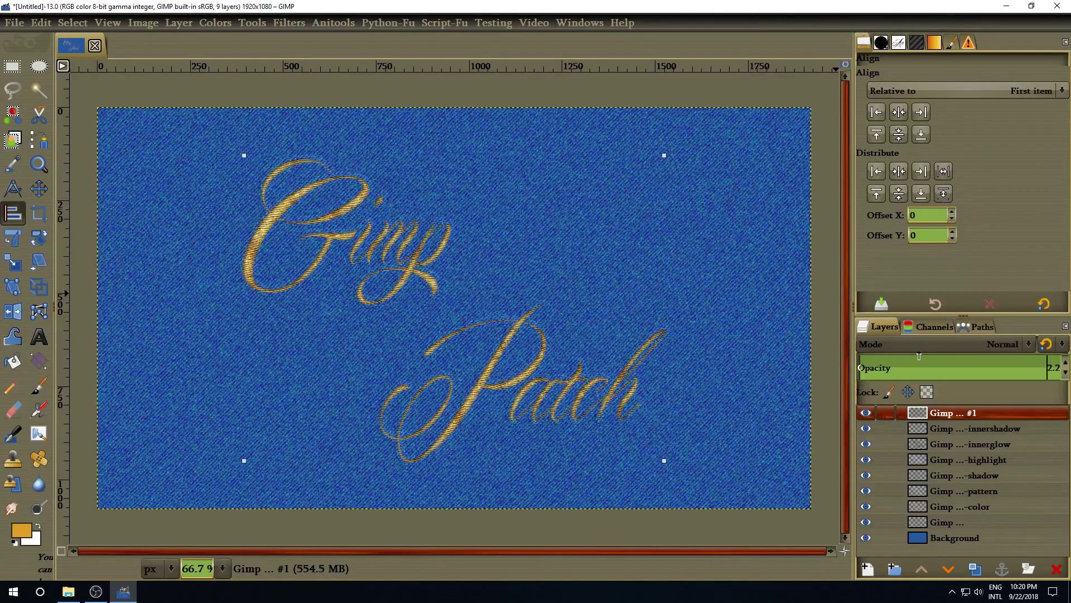
{"action": "left_click_drag", "start_coordinate": [1038, 352], "coordinate": [1069, 352]}
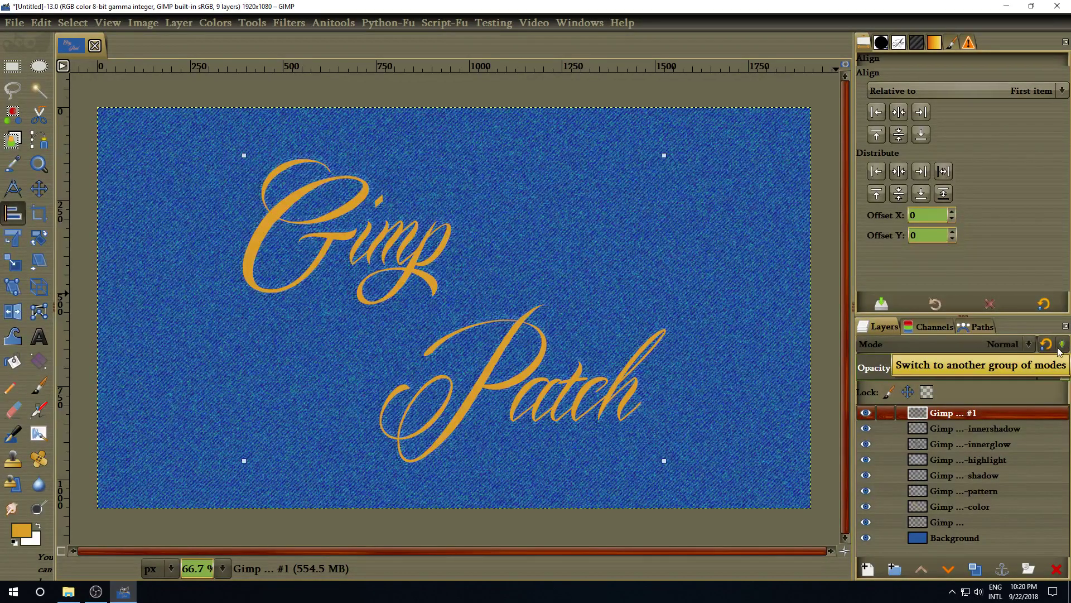
{"action": "left_click", "coordinate": [993, 347]}
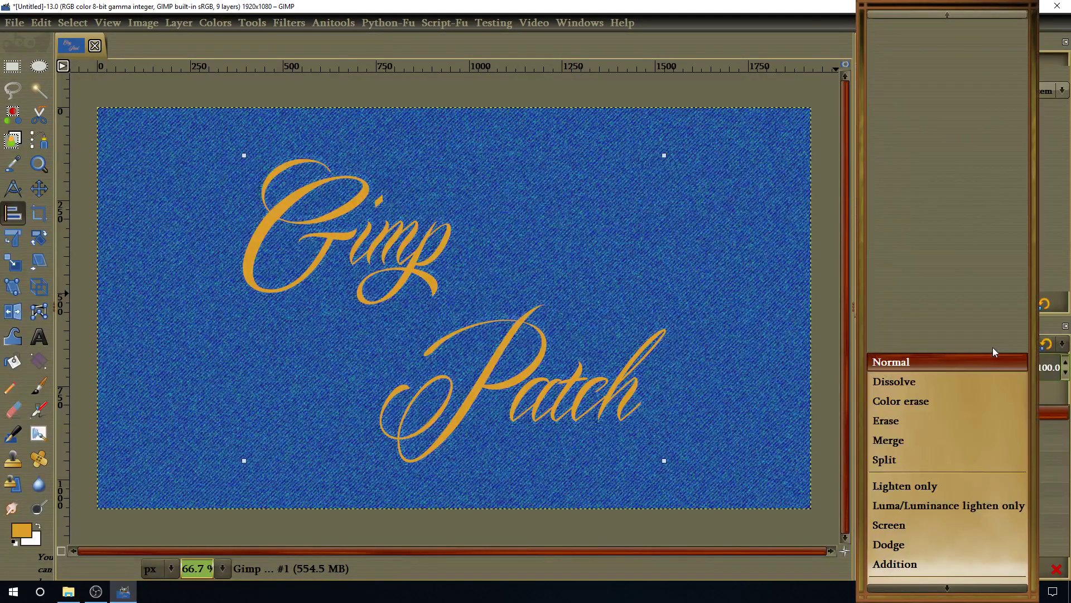
{"action": "scroll", "coordinate": [962, 509], "scroll_direction": "down", "scroll_amount": 2}
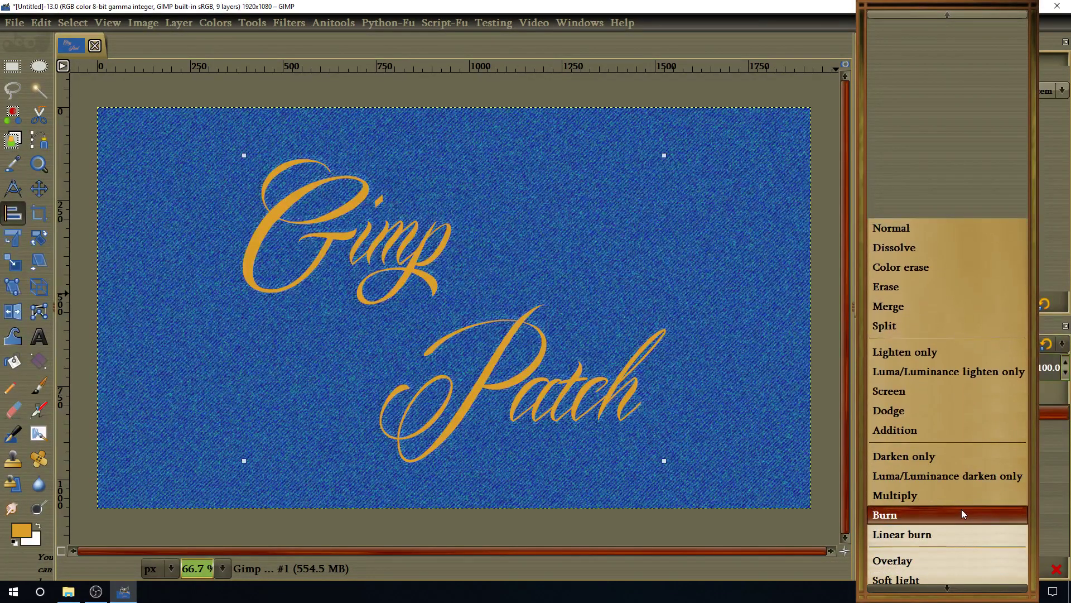
{"action": "left_click", "coordinate": [949, 550]}
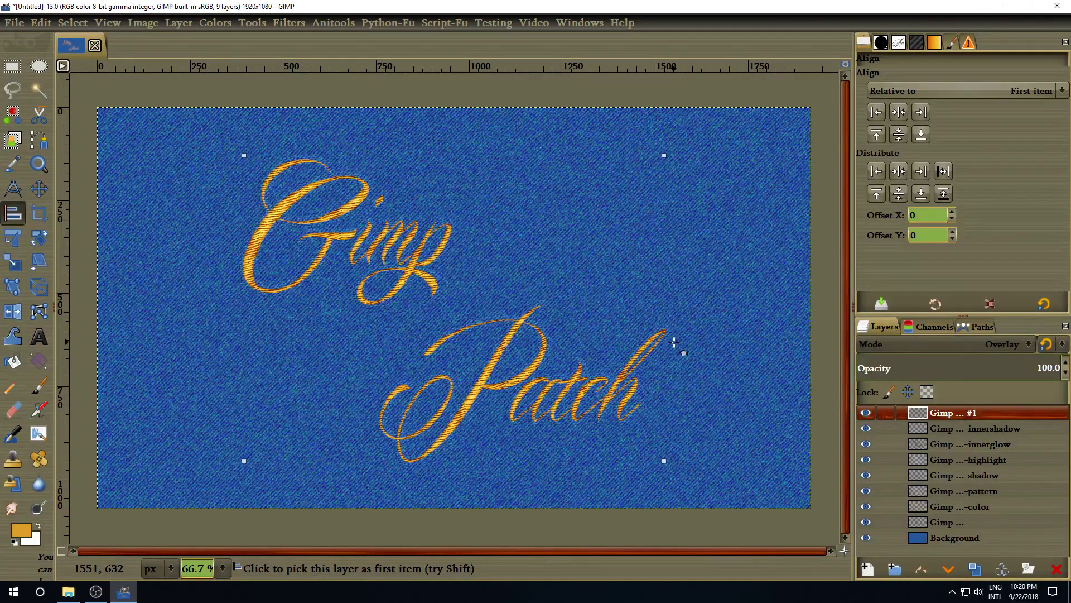
Start a Bevel and Emboss effect on the Gimp ... #1 text layer with the Pillow Emboss style.
{"action": "left_click", "coordinate": [182, 23]}
{"action": "mouse_move", "coordinate": [238, 398]}
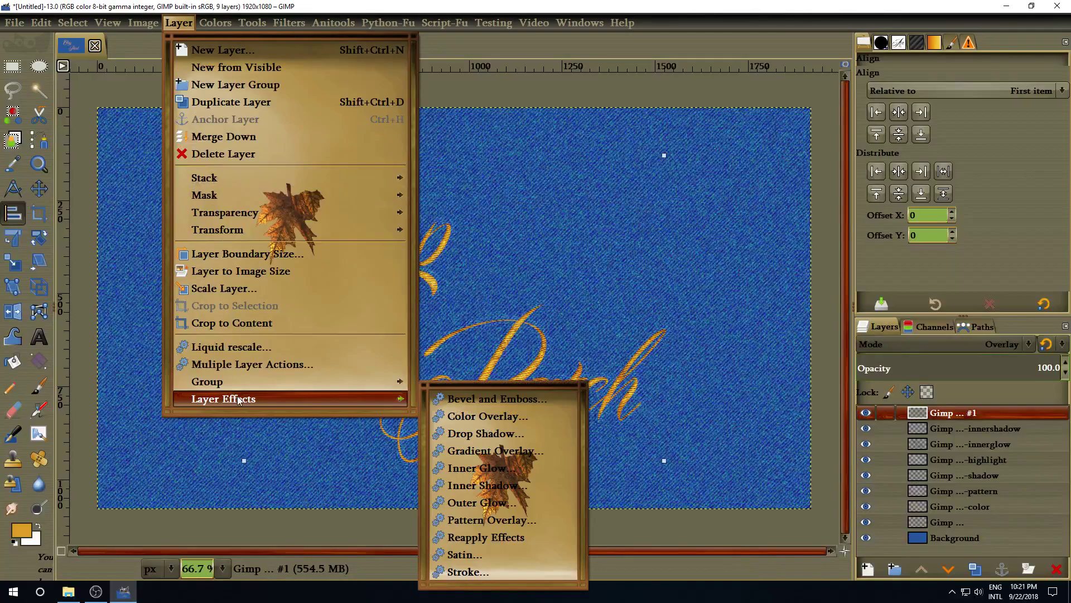
{"action": "left_click", "coordinate": [470, 399]}
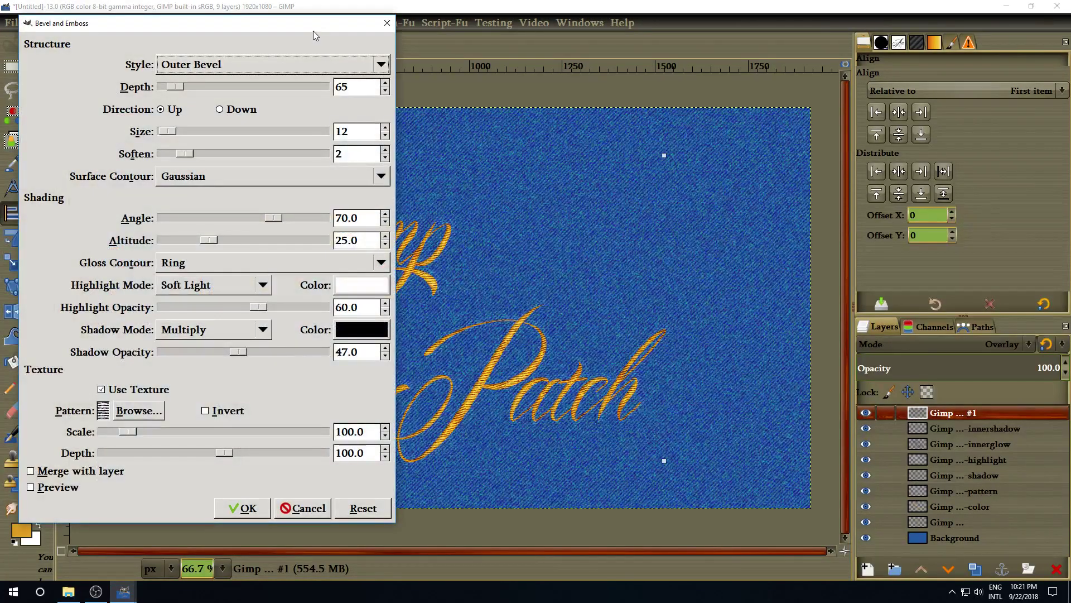
{"action": "left_click_drag", "start_coordinate": [313, 32], "coordinate": [317, 14]}
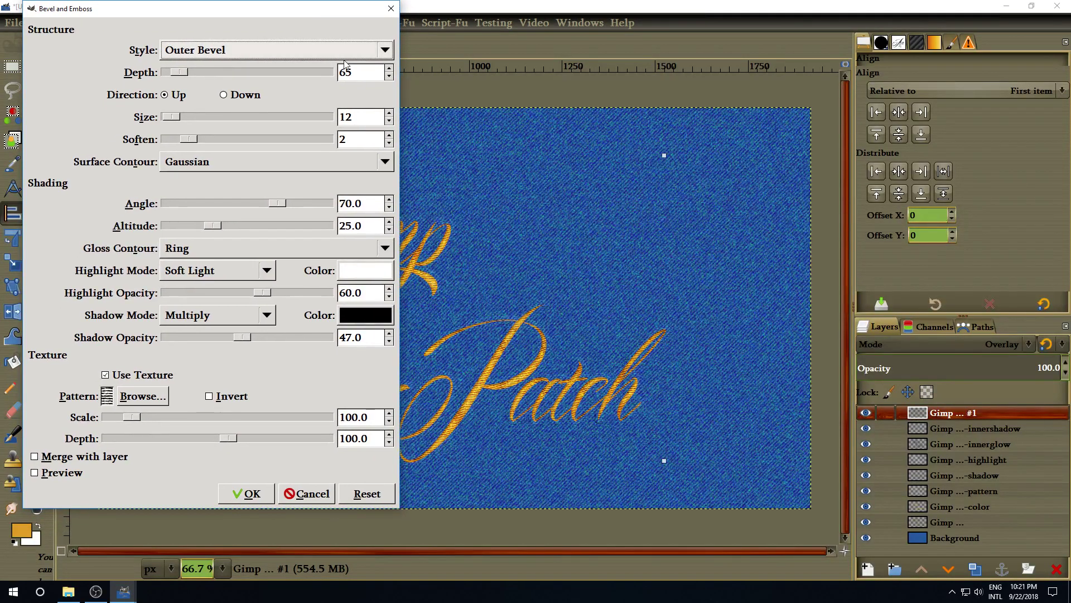
{"action": "left_click", "coordinate": [276, 49]}
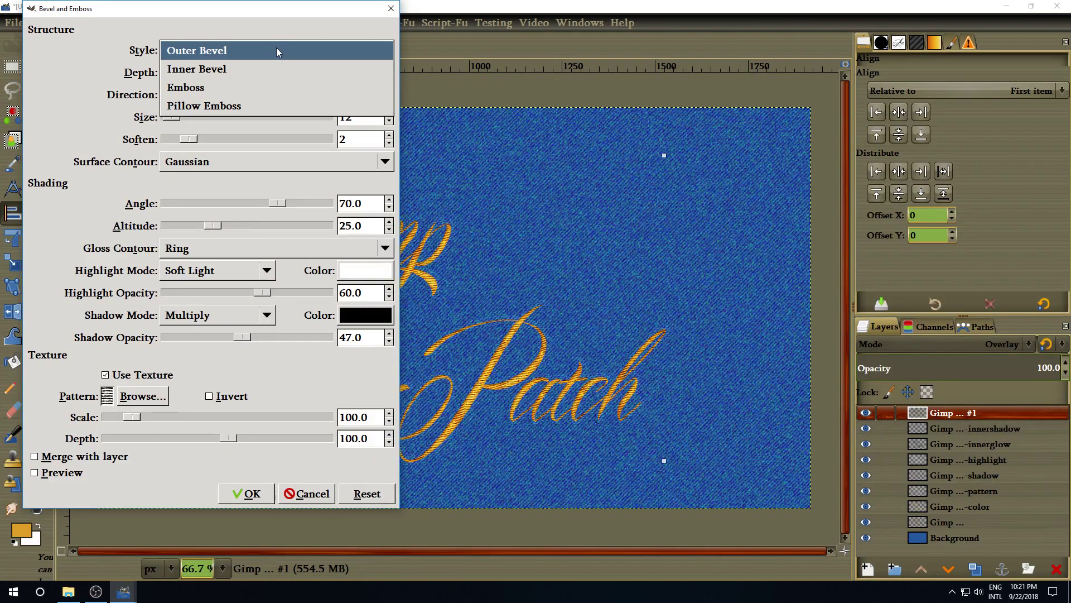
{"action": "left_click", "coordinate": [269, 101]}
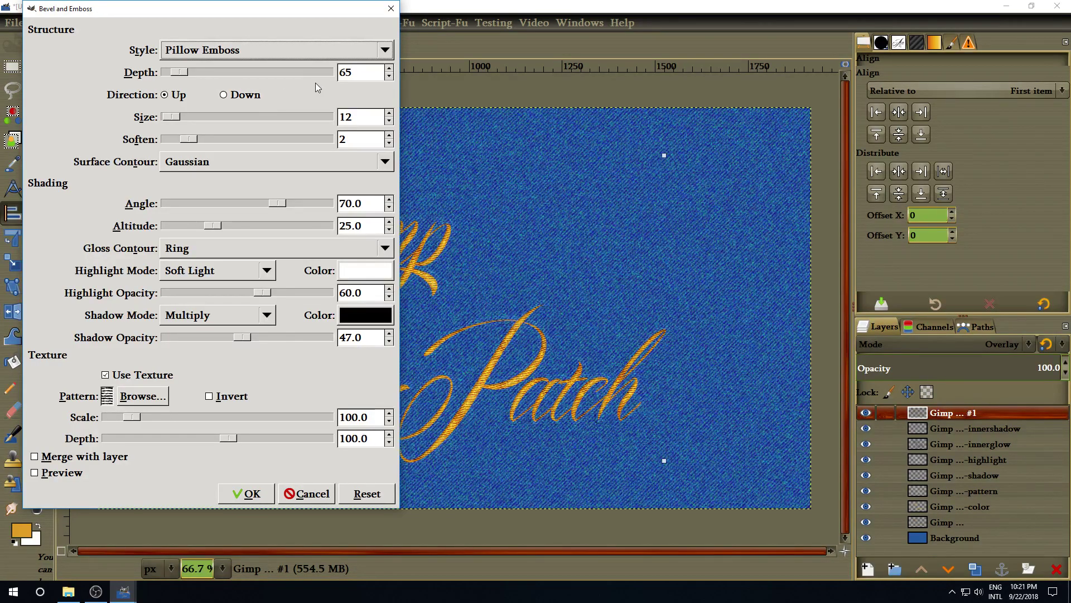
Set the pillow emboss size to 21, soften to 7 and altitude to 35.
{"action": "double_click", "coordinate": [357, 116]}
{"action": "type", "text": "21"}
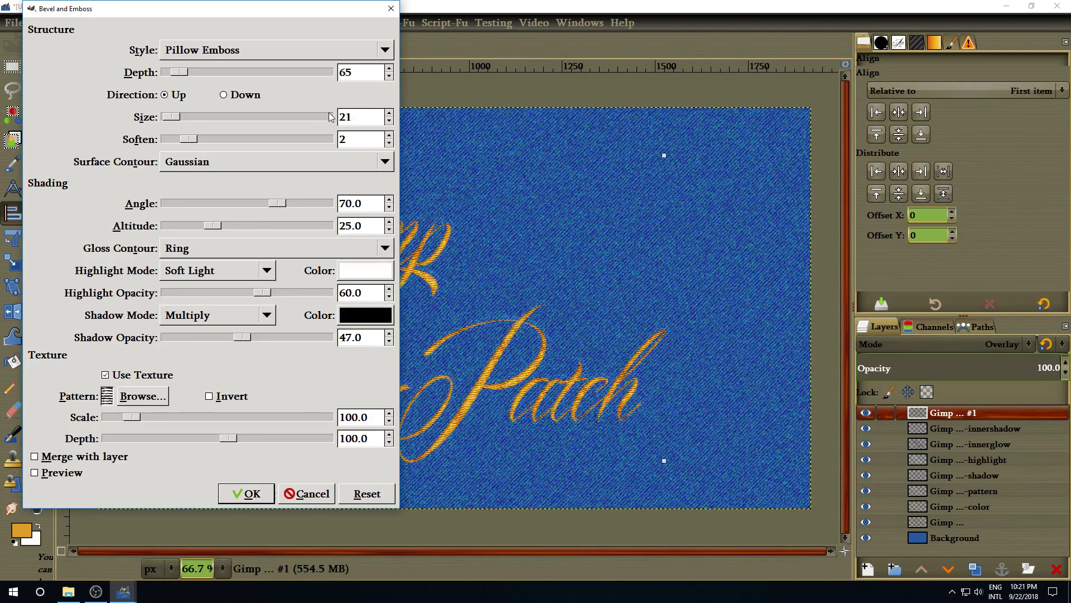
{"action": "double_click", "coordinate": [345, 140]}
{"action": "type", "text": "7"}
{"action": "key", "text": "Tab"}
{"action": "type", "text": "35"}
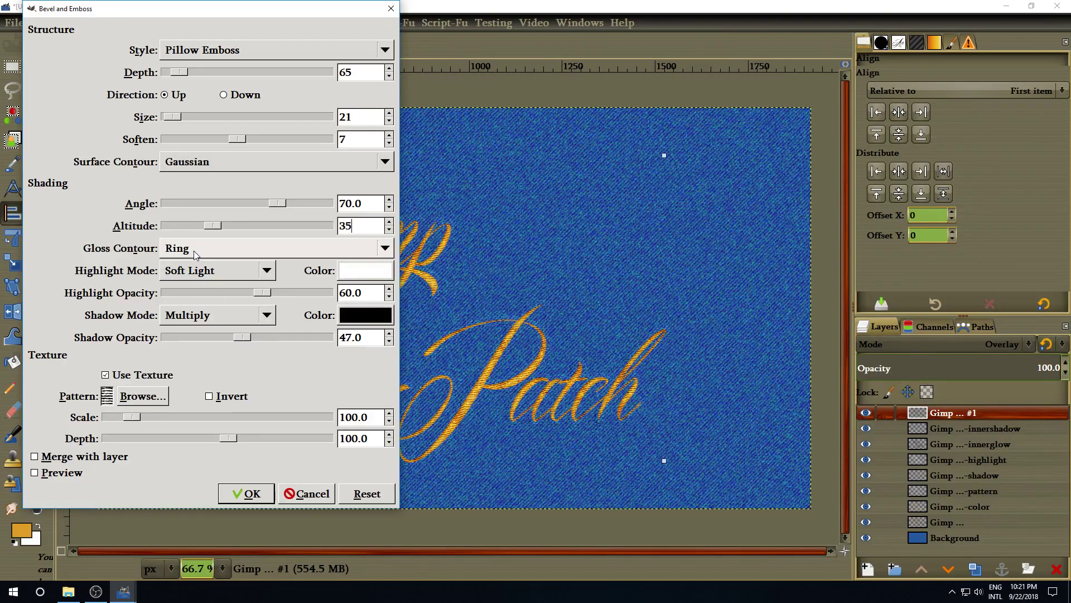
Set the highlight opacity to 65, turn off the bevel's texture, and apply the effect.
{"action": "triple_click", "coordinate": [370, 293]}
{"action": "type", "text": "65"}
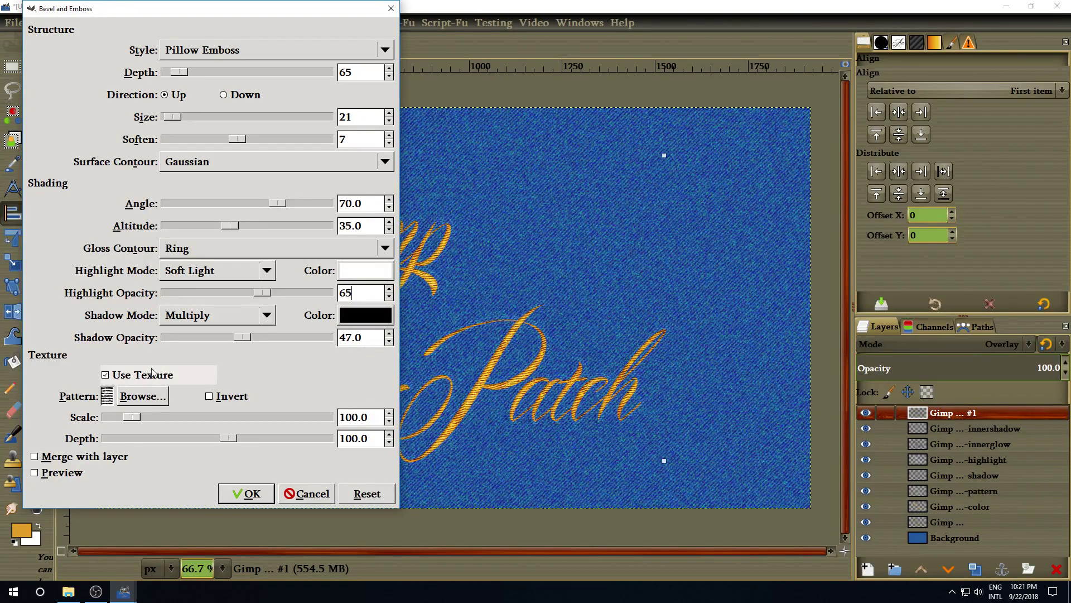
{"action": "left_click", "coordinate": [109, 376]}
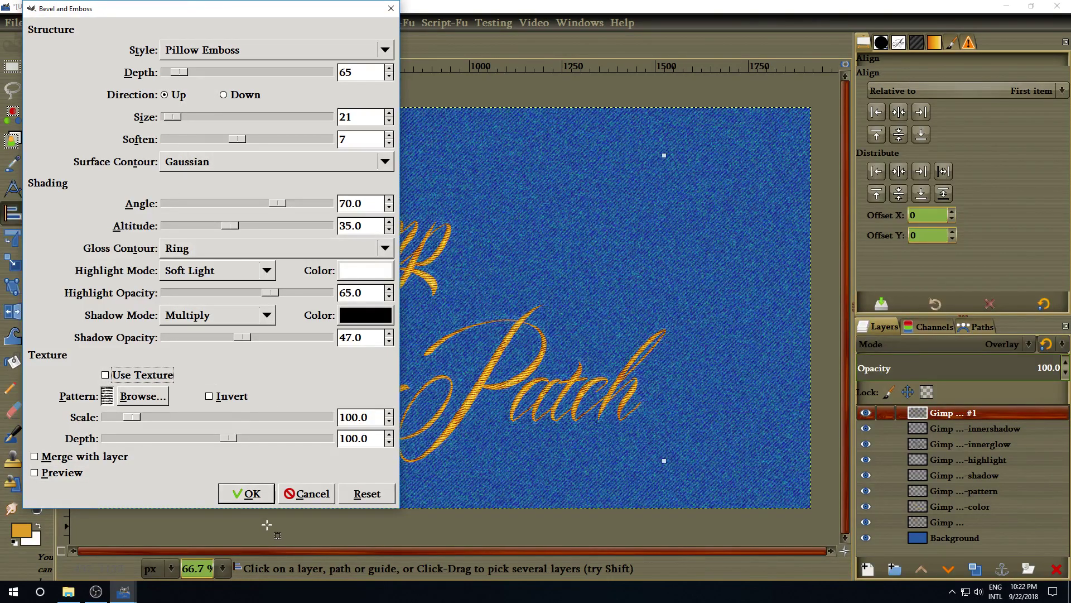
{"action": "left_click", "coordinate": [265, 502]}
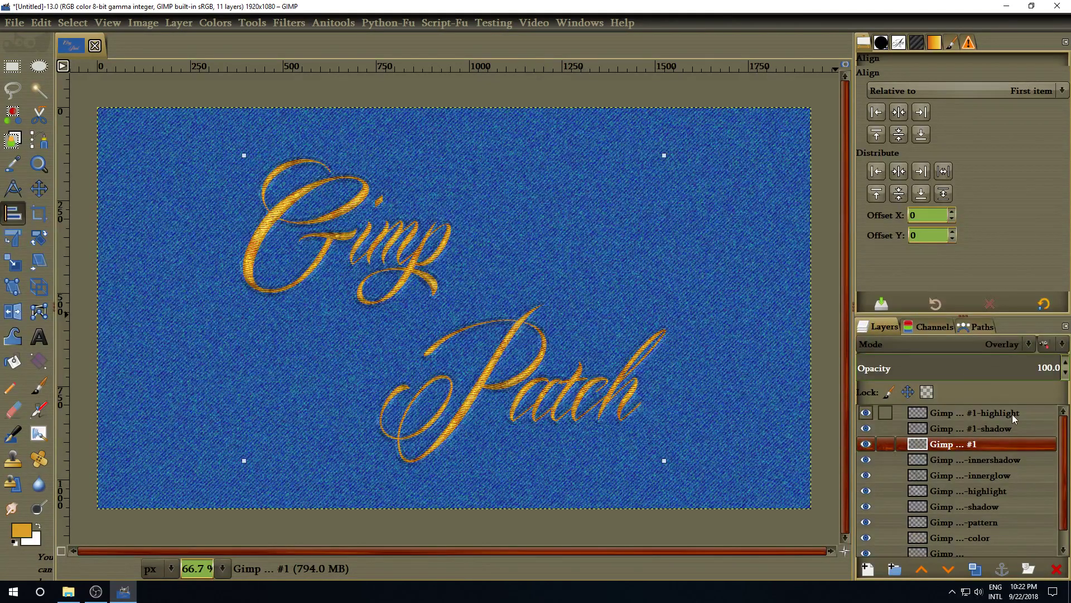
Adjust the lower text's color overlay layer with Hue-Saturation, setting master saturation to 100 and hue to about 93.5.
{"action": "scroll", "coordinate": [1060, 446], "scroll_direction": "down", "scroll_amount": 1}
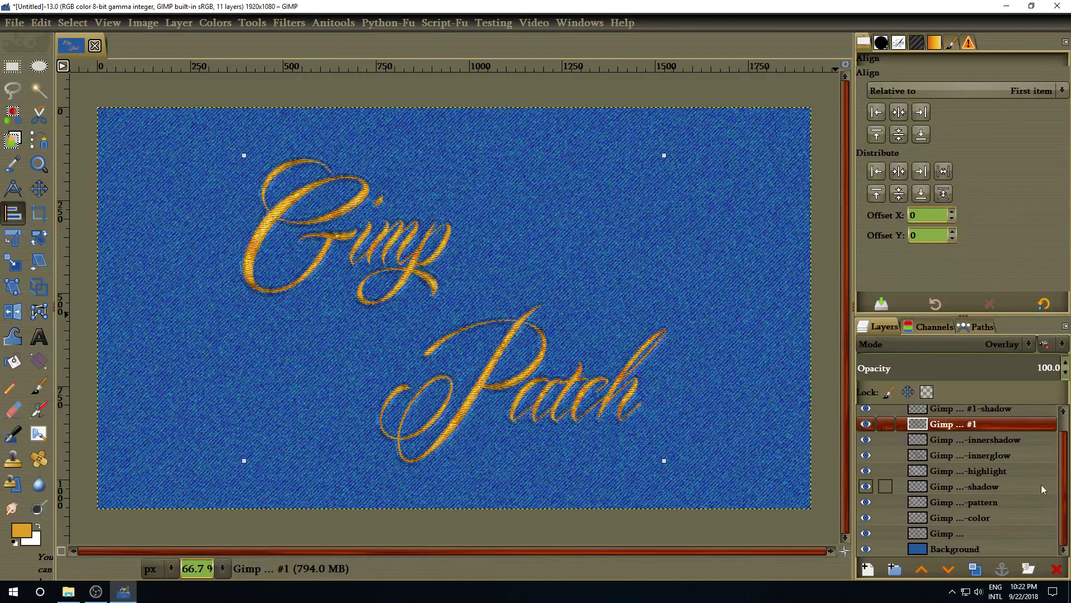
{"action": "left_click", "coordinate": [958, 517]}
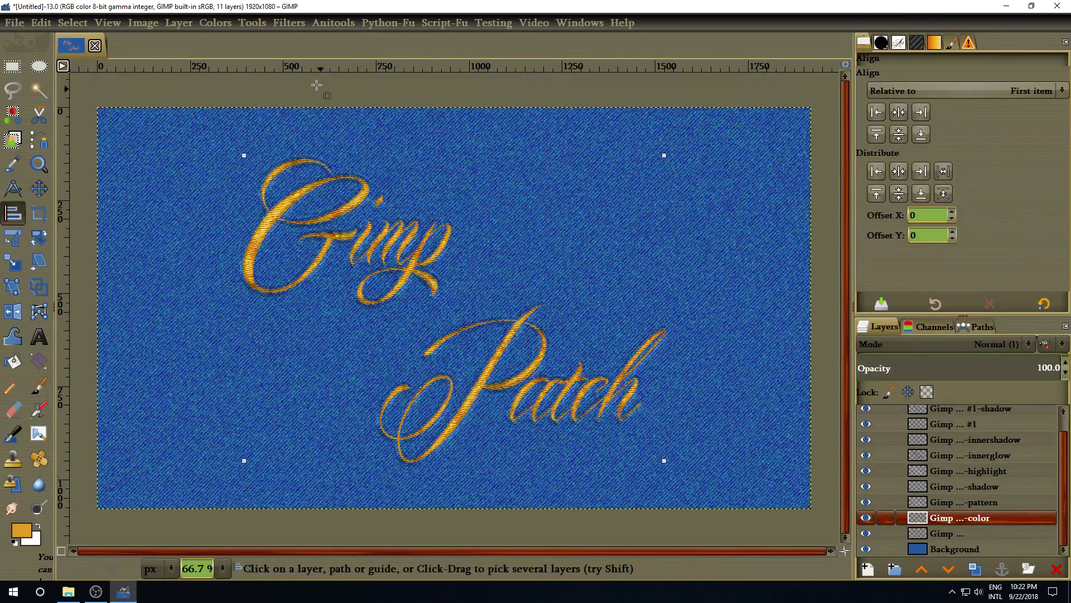
{"action": "left_click", "coordinate": [221, 24]}
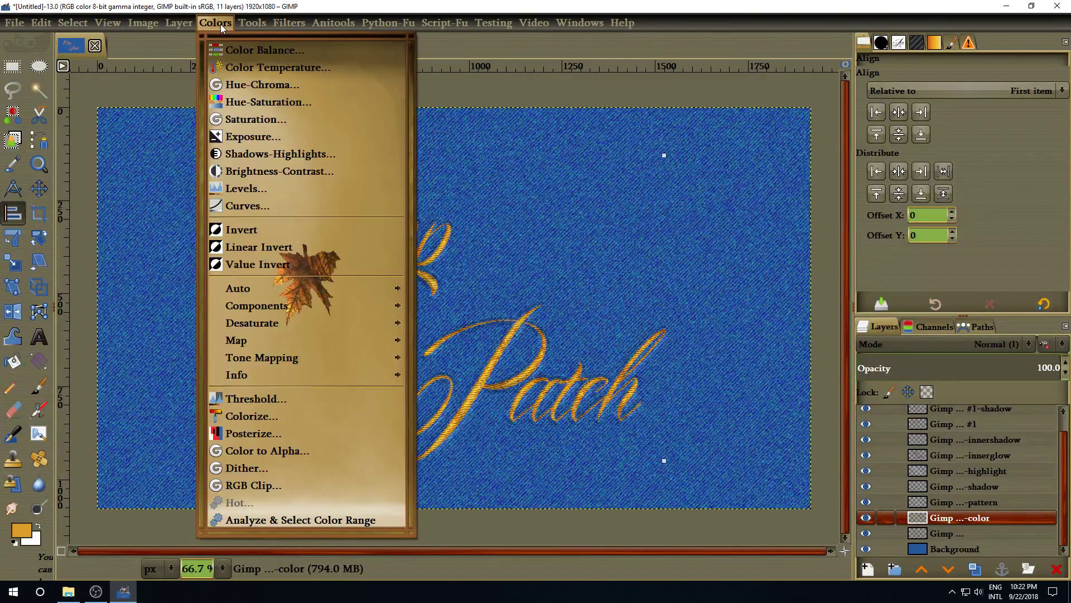
{"action": "left_click", "coordinate": [236, 103]}
{"action": "left_click", "coordinate": [623, 370]}
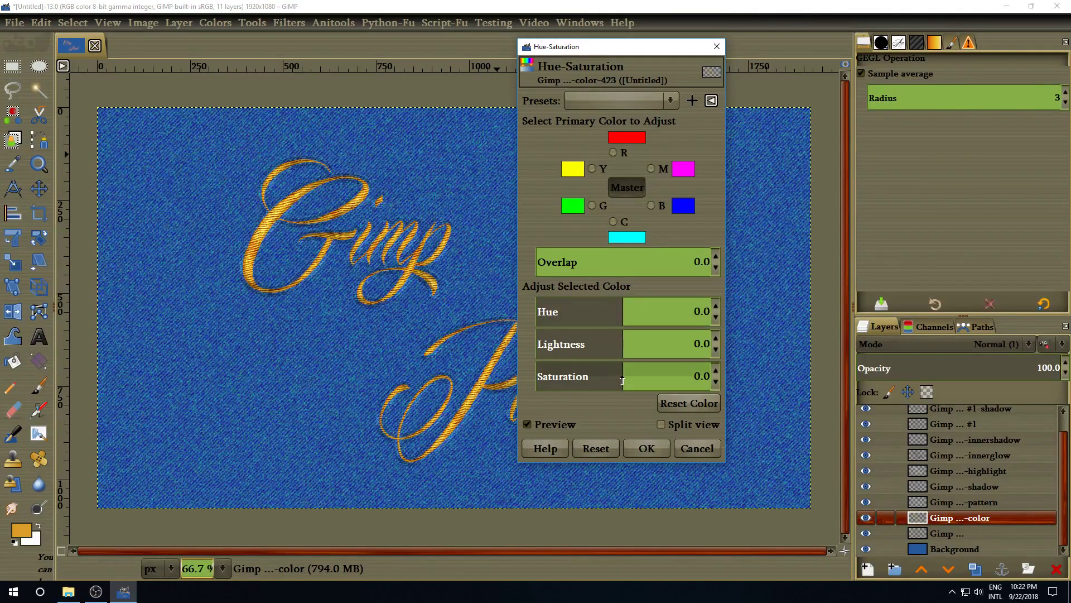
{"action": "left_click_drag", "start_coordinate": [622, 370], "coordinate": [720, 374]}
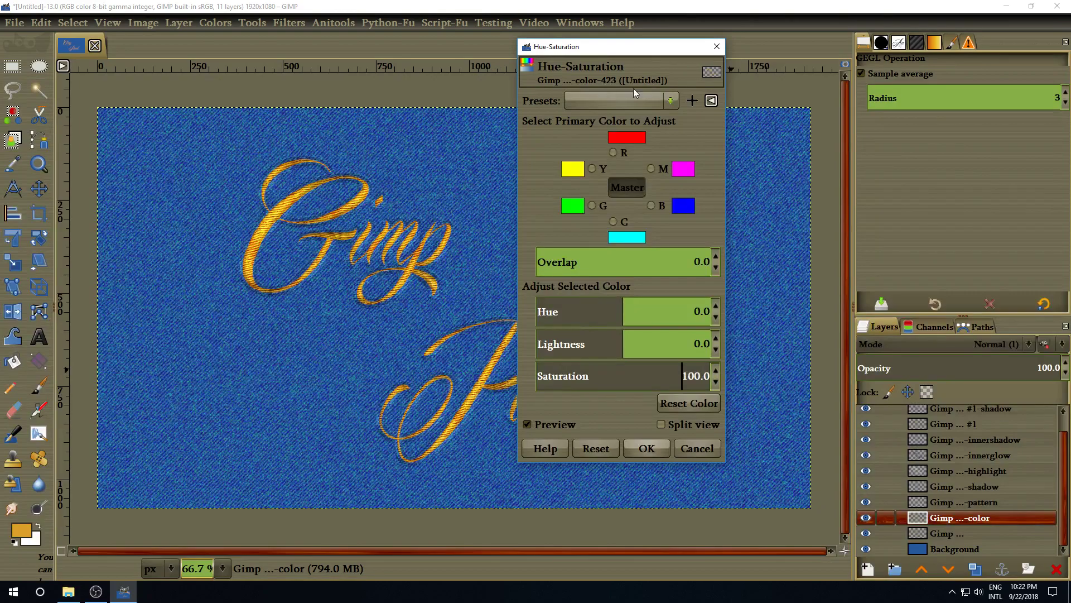
{"action": "mouse_move", "coordinate": [641, 49]}
{"action": "left_mouse_down"}
{"action": "mouse_move", "coordinate": [794, 51]}
{"action": "mouse_move", "coordinate": [834, 33]}
{"action": "left_mouse_up"}
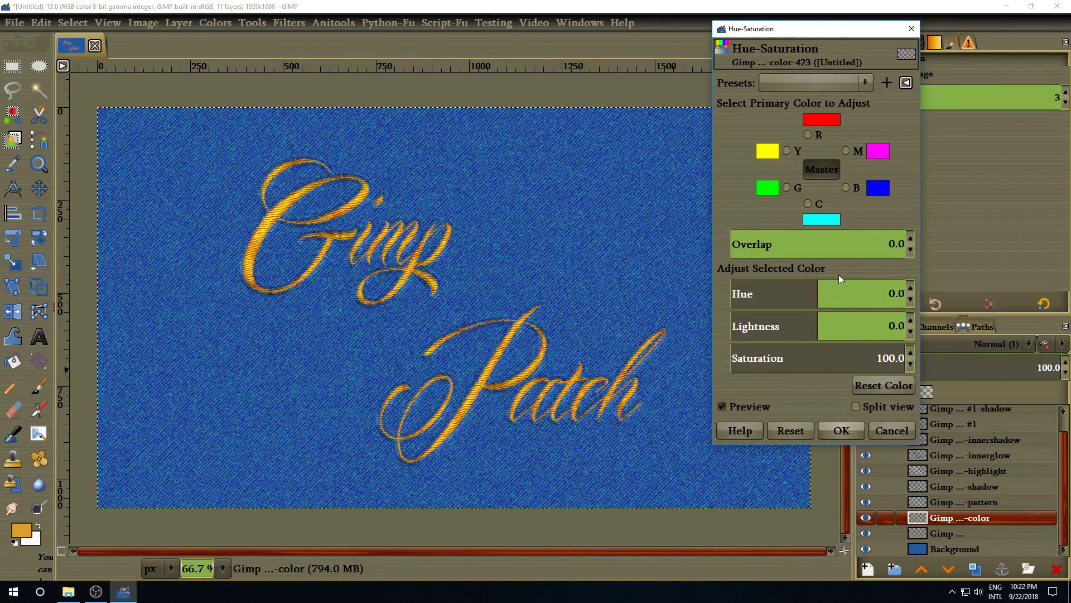
{"action": "left_click_drag", "start_coordinate": [817, 289], "coordinate": [862, 296]}
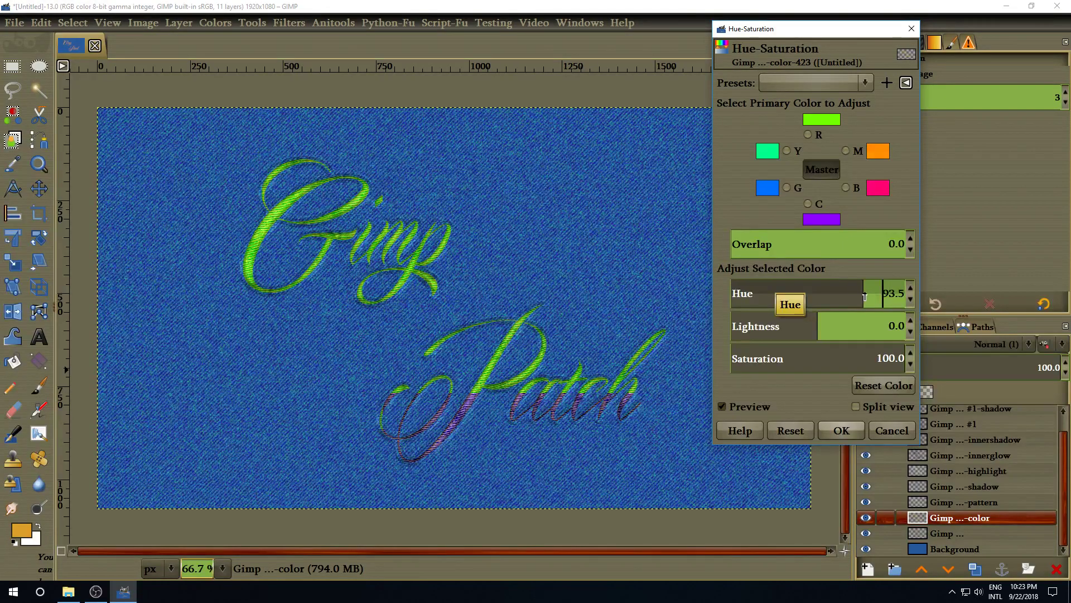